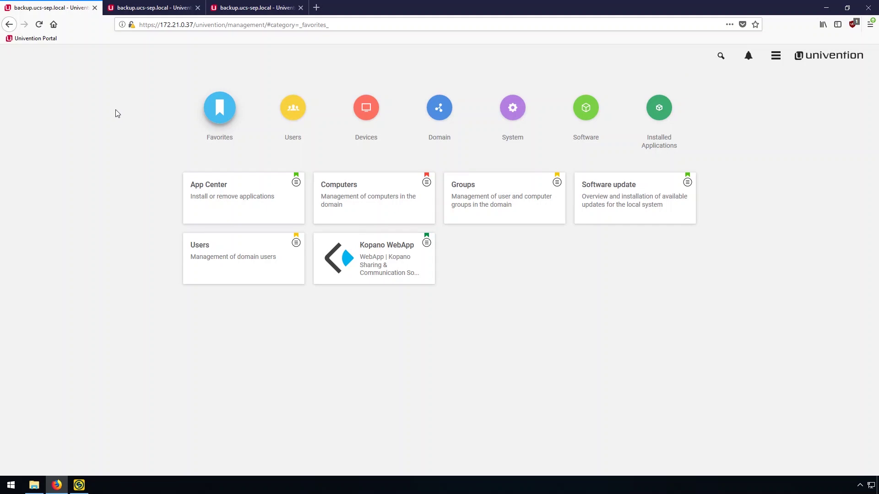
- Look over the App Center's installed applications and the UVMM virtual machines list, and return to the Favorites overview
left_click(138, 6)
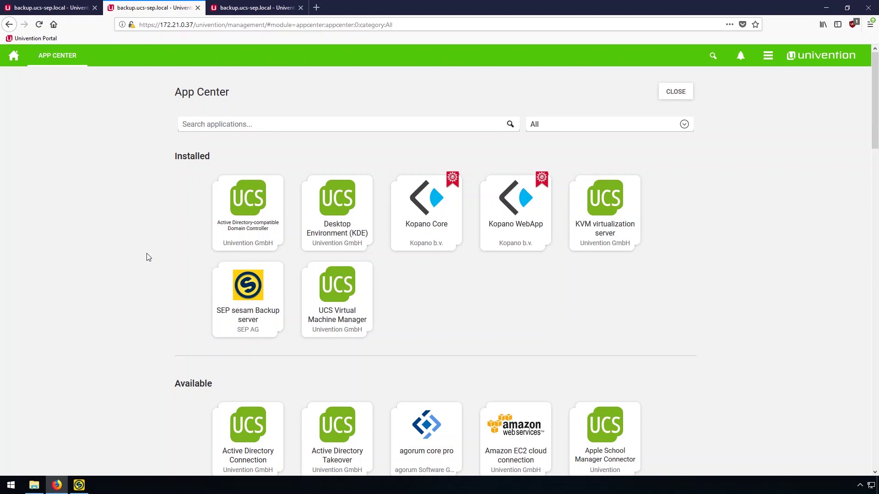
key("ctrl+Tab")
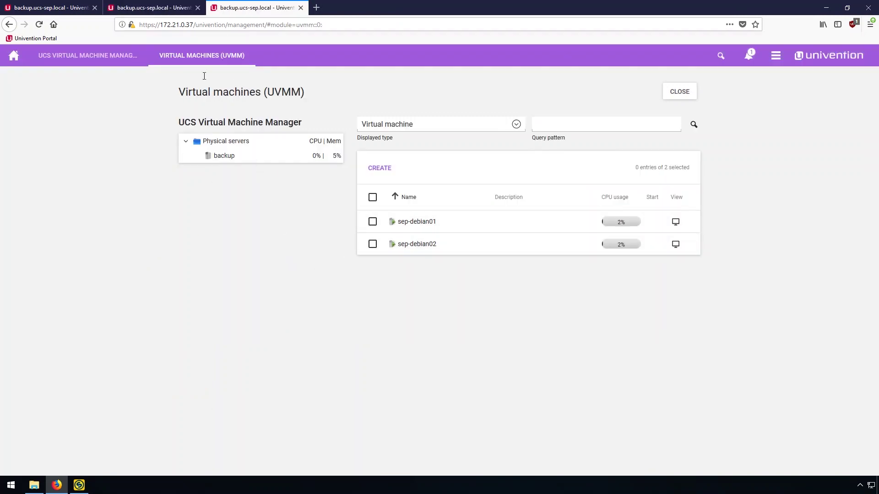
left_click(43, 8)
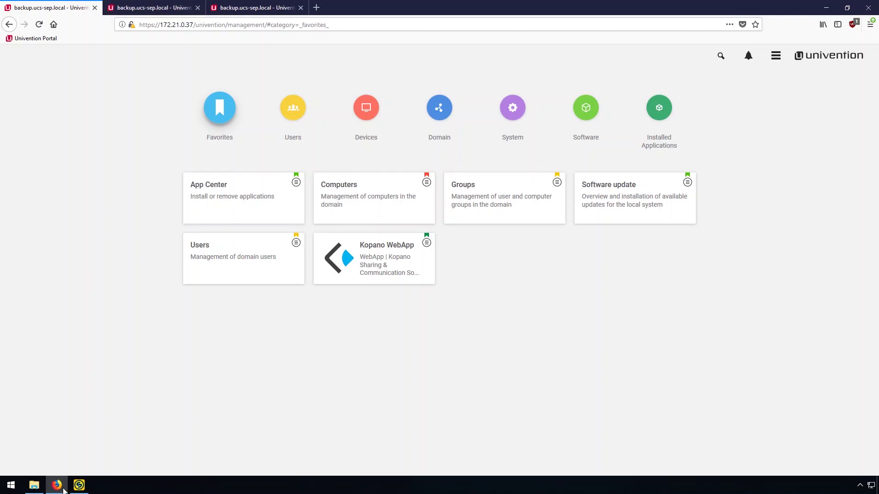
- Switch to SEP sesam and review the Applications task group and the datastore entry in the data stores
mouse_move(80, 492)
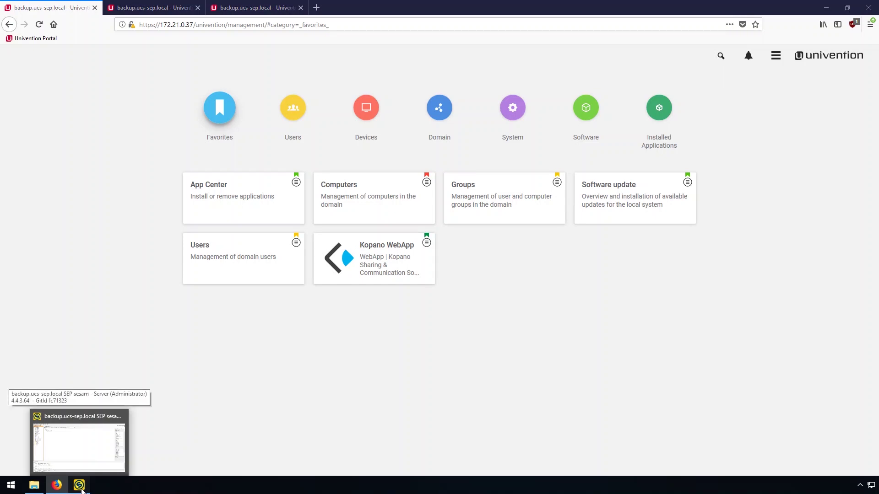
left_click(79, 447)
left_click(159, 185)
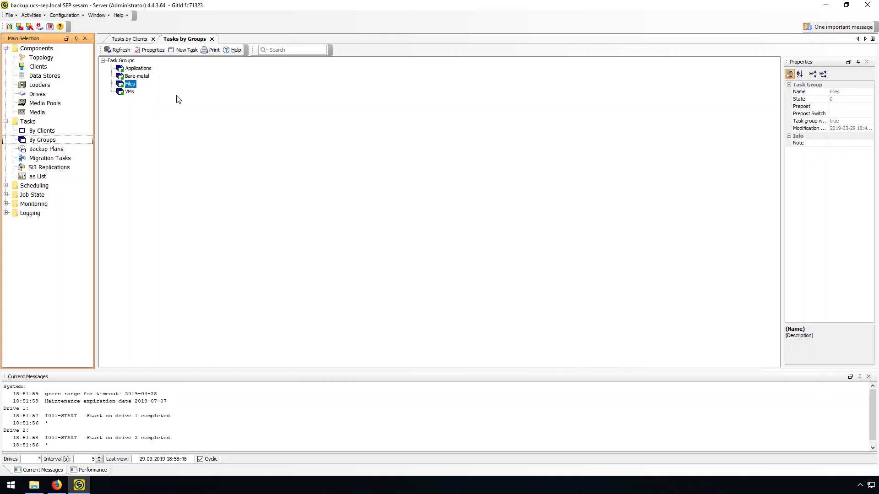
left_click(185, 114)
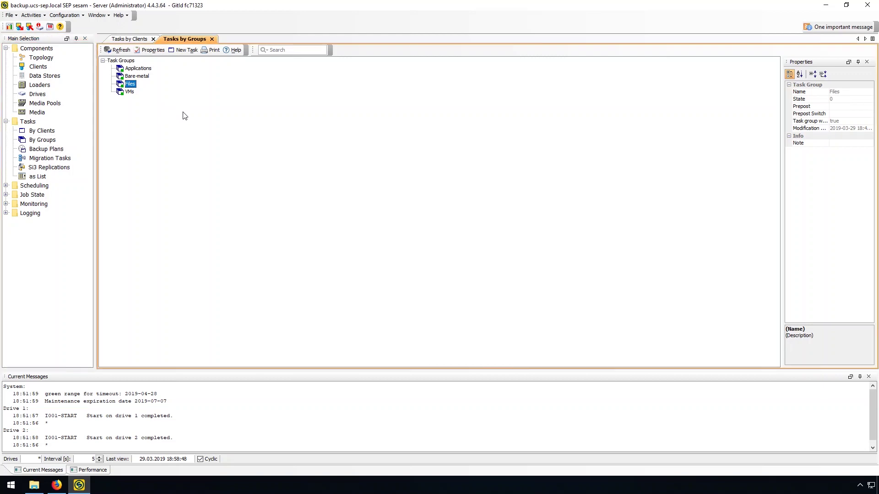
left_click(137, 69)
left_click(48, 78)
left_click(119, 71)
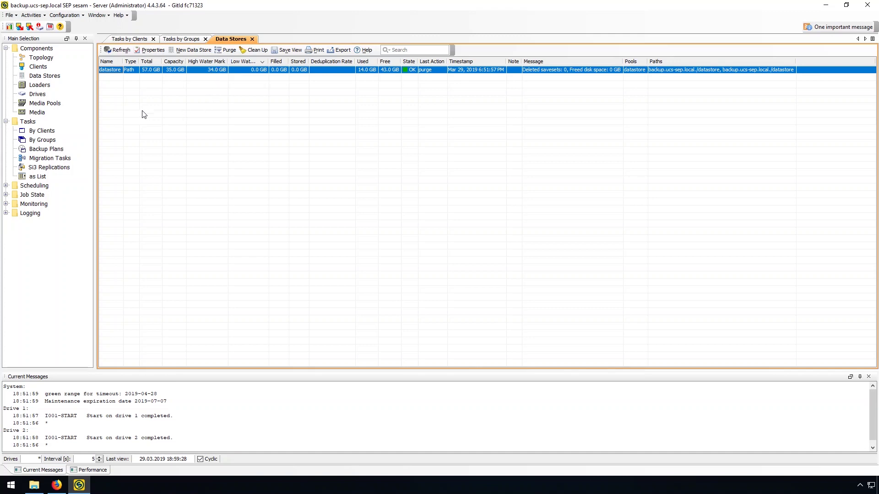
- Start a new backup task for the client backup.ucs-sep.local with the whole MySQL instance as its source
left_click(41, 132)
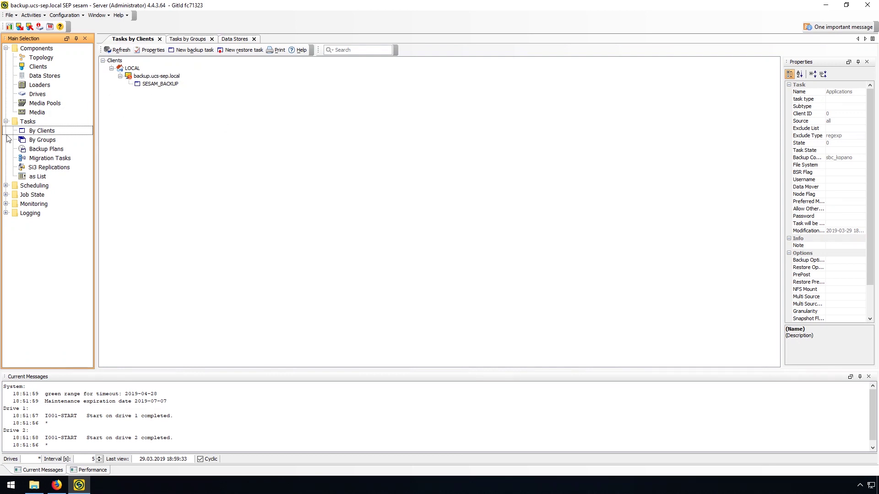
left_click(165, 77)
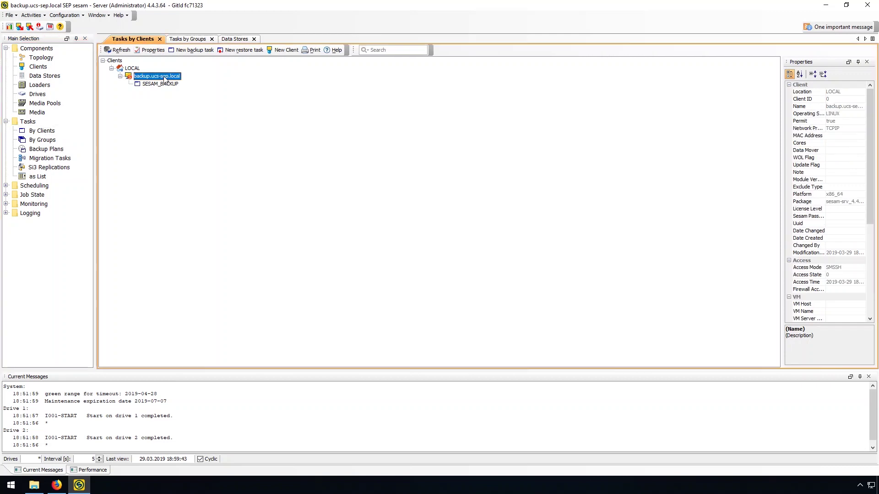
right_click(165, 79)
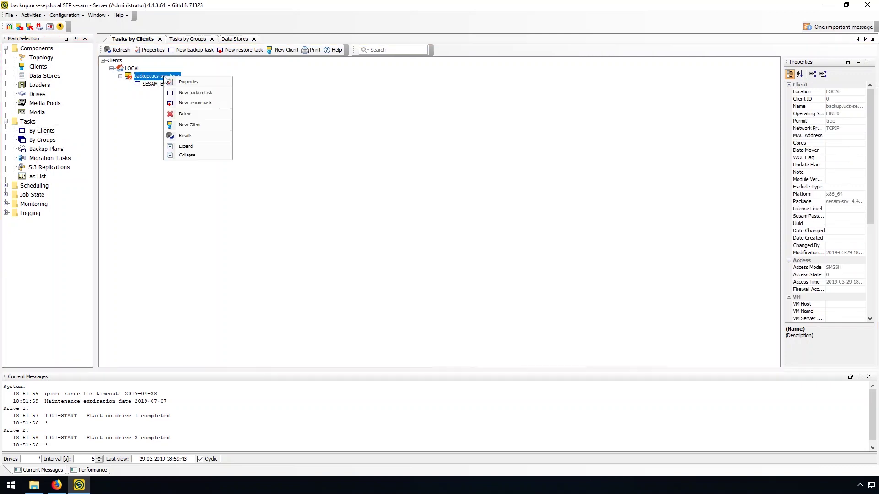
left_click(215, 98)
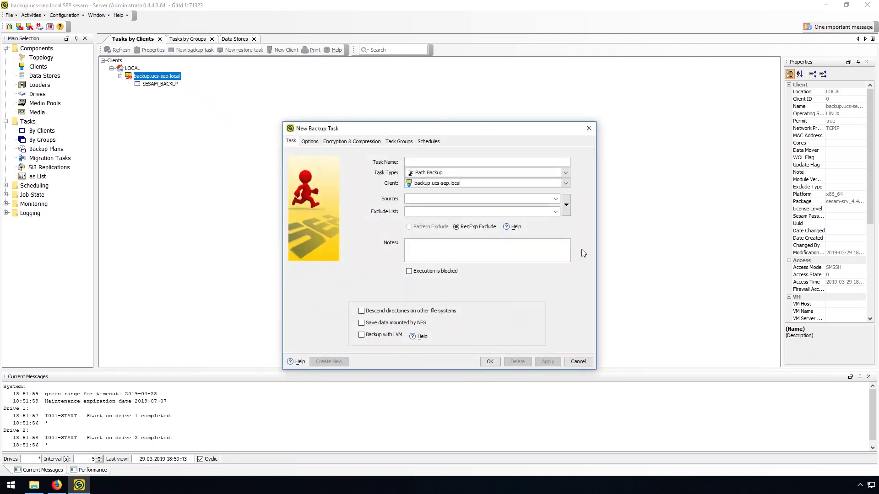
left_click(566, 207)
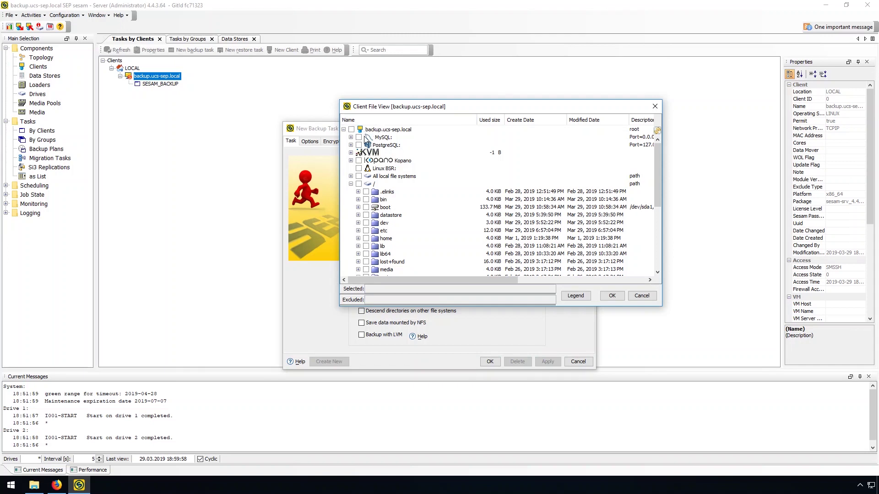
left_click(359, 137)
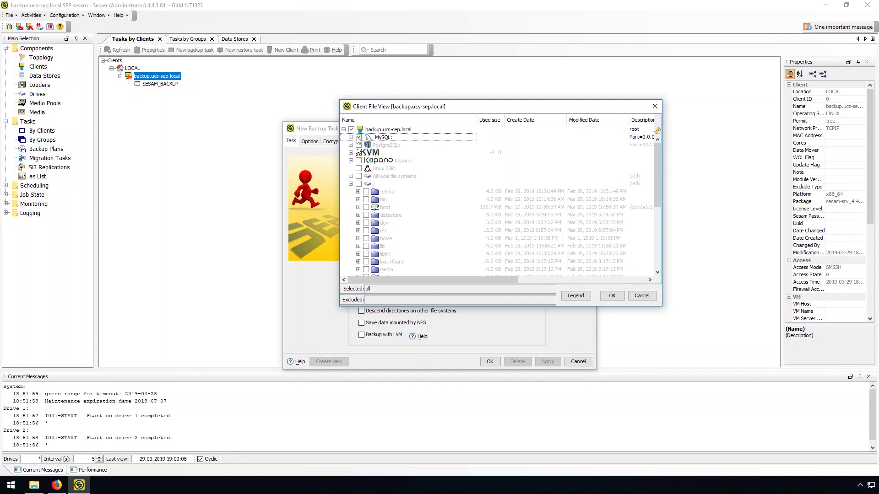
left_click(612, 296)
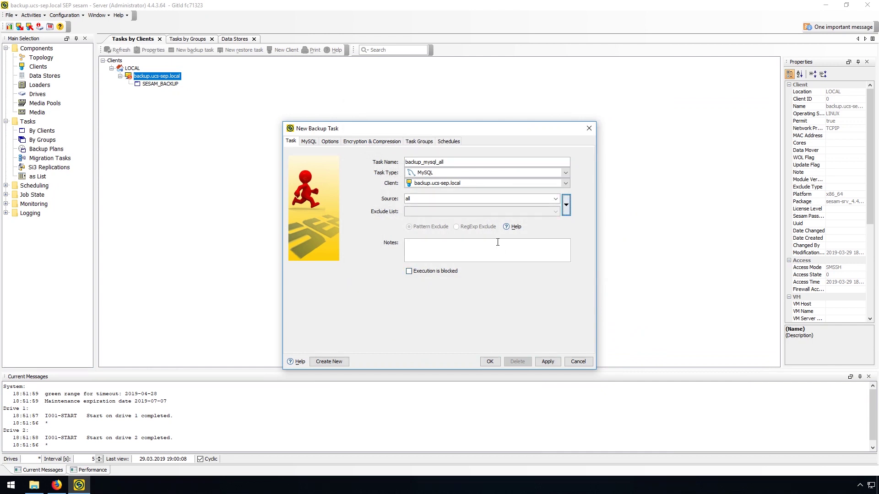
double_click(408, 199)
- Assign the new MySQL backup task to the Applications task group and save it
left_click(420, 142)
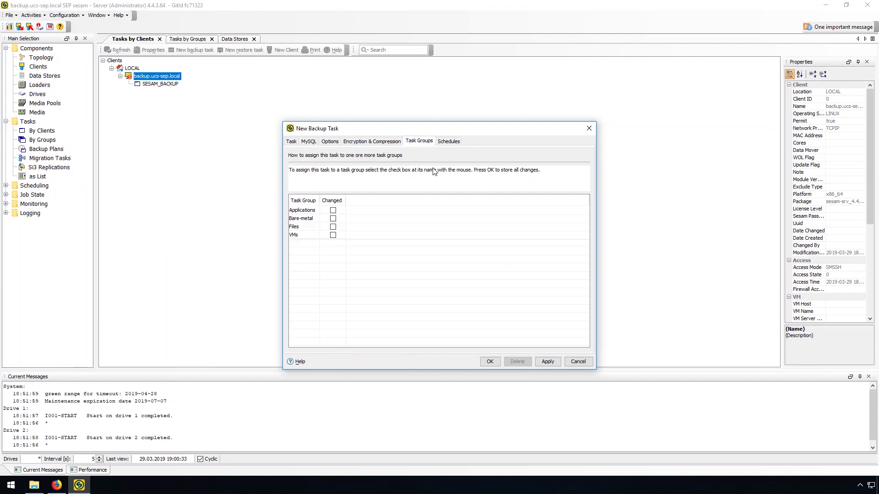
left_click(334, 210)
left_click(490, 362)
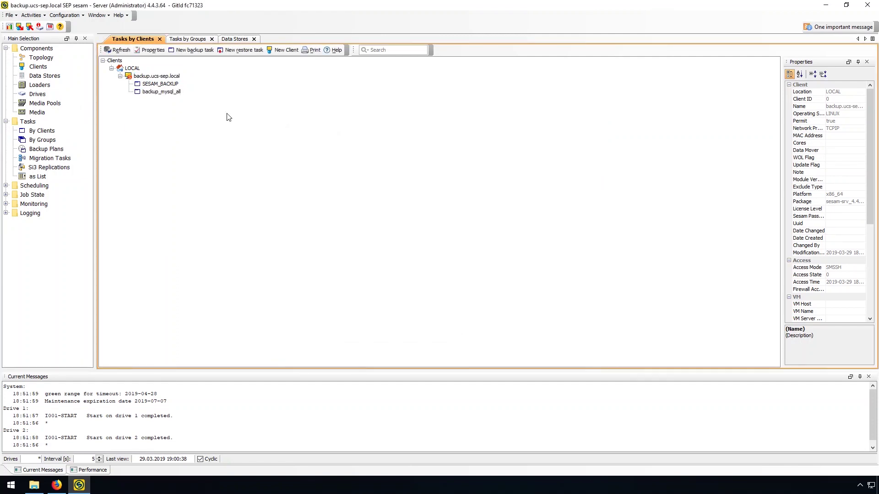
- Create a backup task for the client backup.ucs-sep.local with the whole PostgreSQL instance as its source and save it
left_click(164, 77)
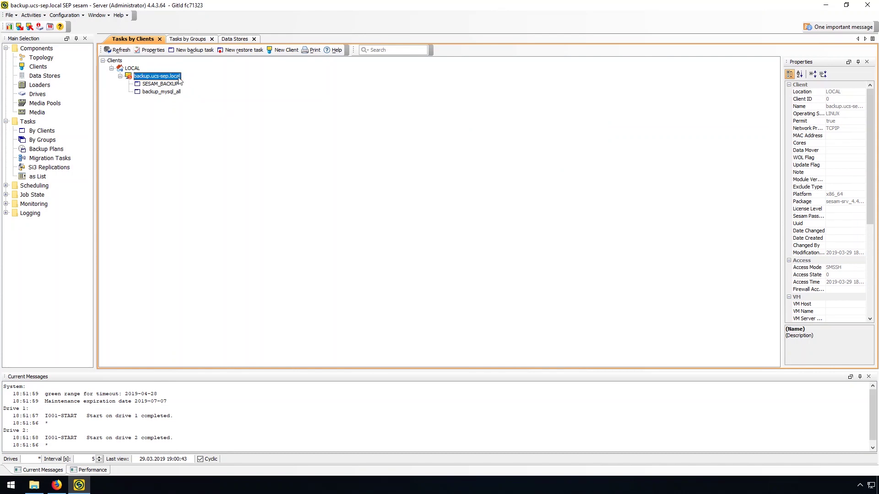
right_click(165, 79)
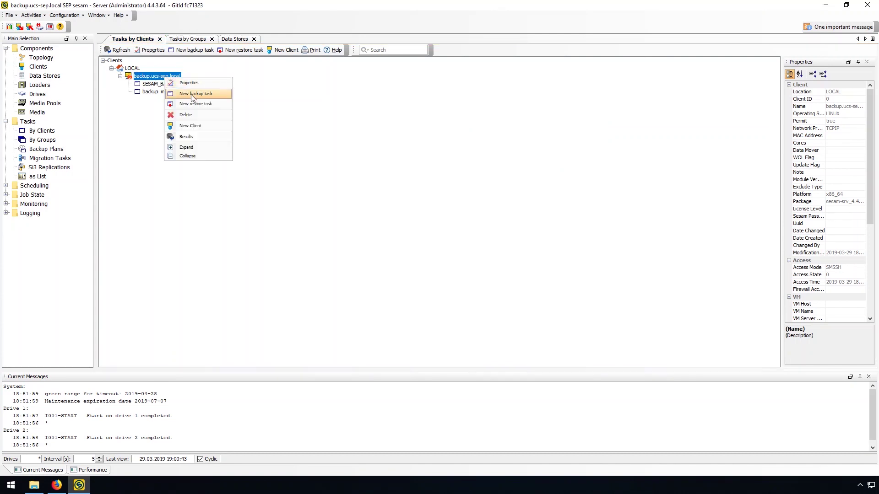
left_click(191, 94)
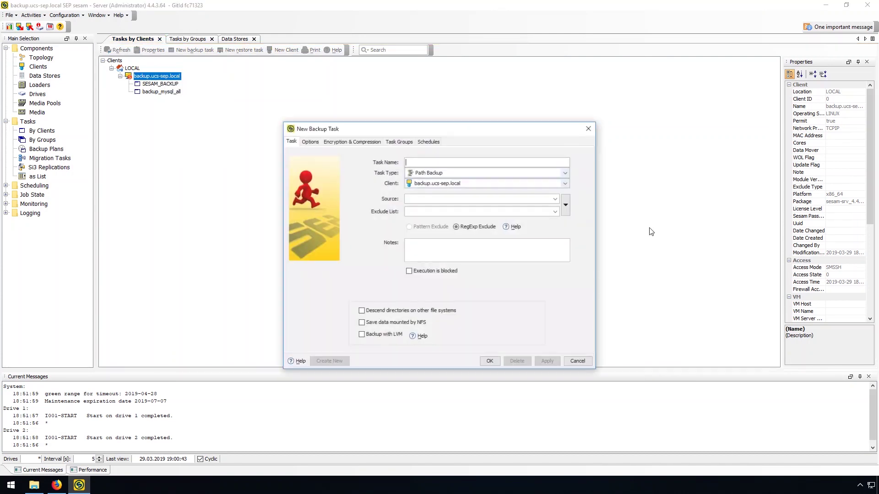
left_click(567, 207)
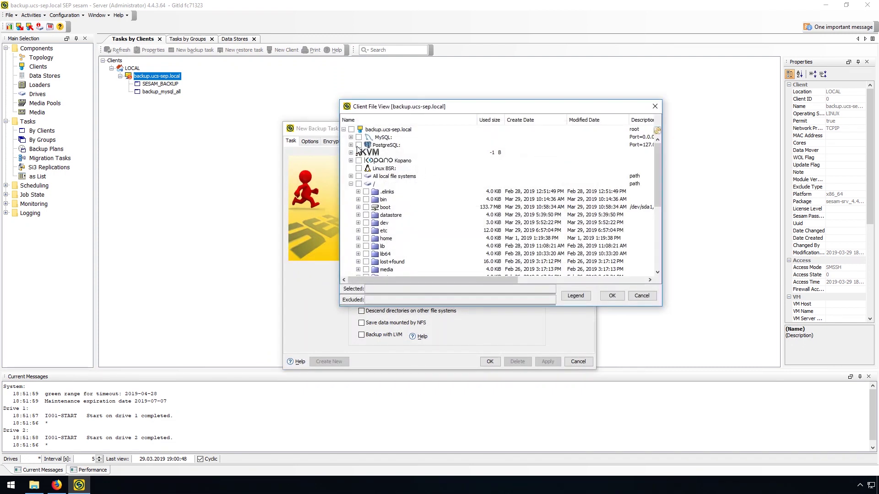
left_click(359, 146)
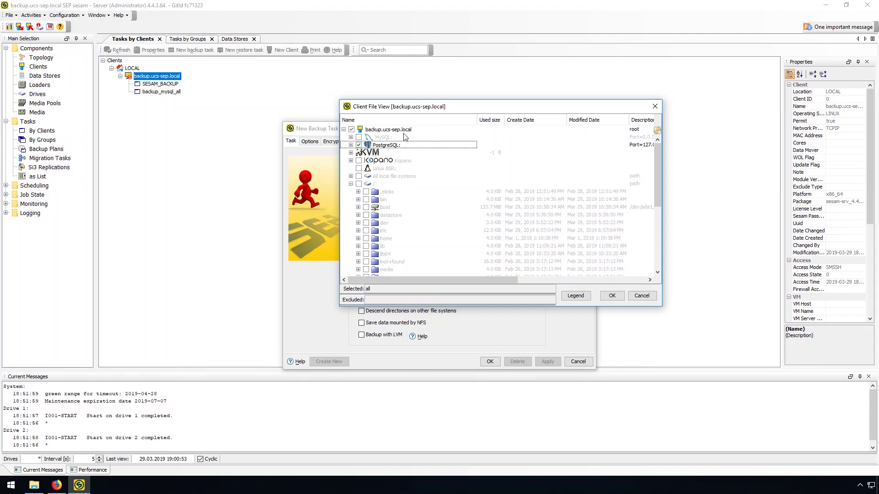
left_click(613, 296)
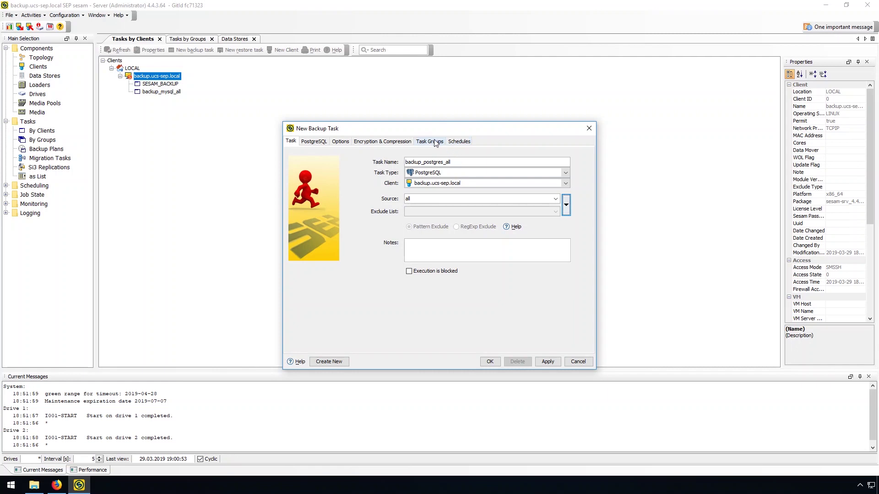
left_click(441, 143)
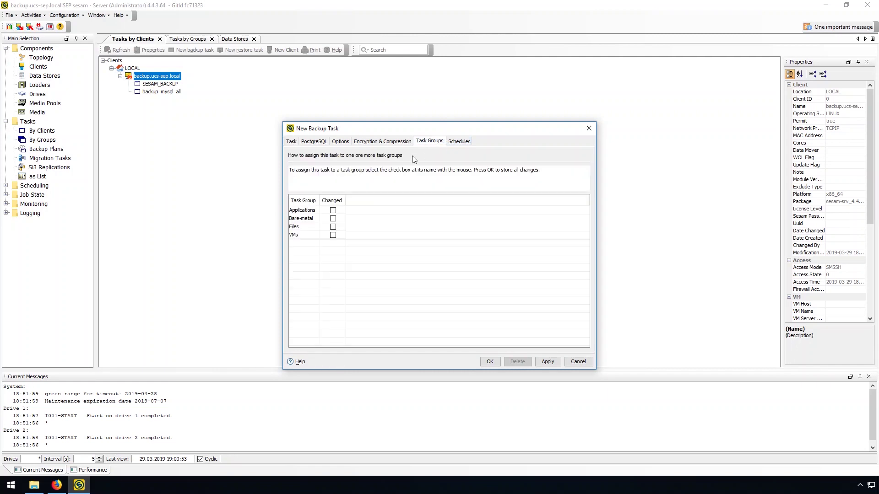
left_click(488, 361)
- Start a new backup task for the client backup.ucs-sep.local with all of Kopano as its source
right_click(169, 78)
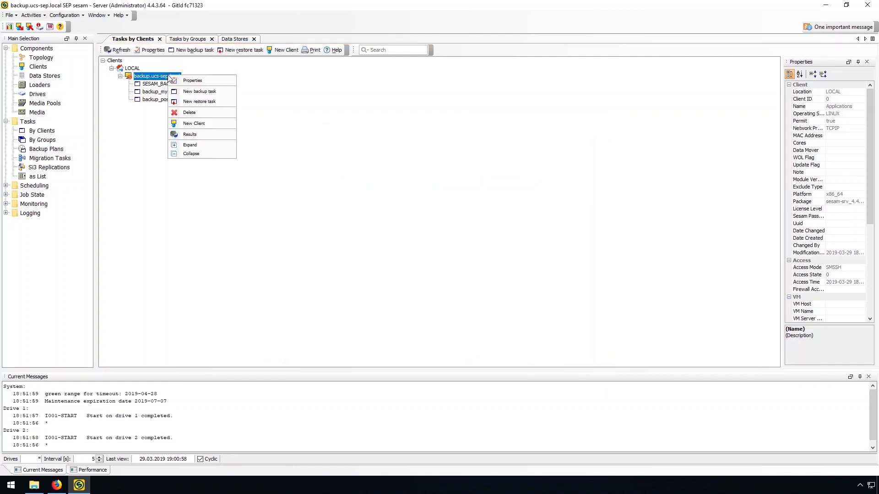
left_click(200, 91)
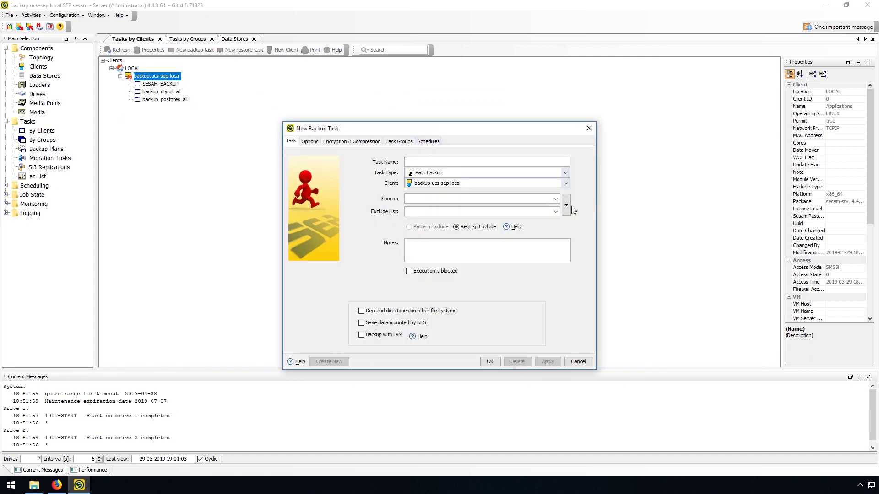
left_click(566, 206)
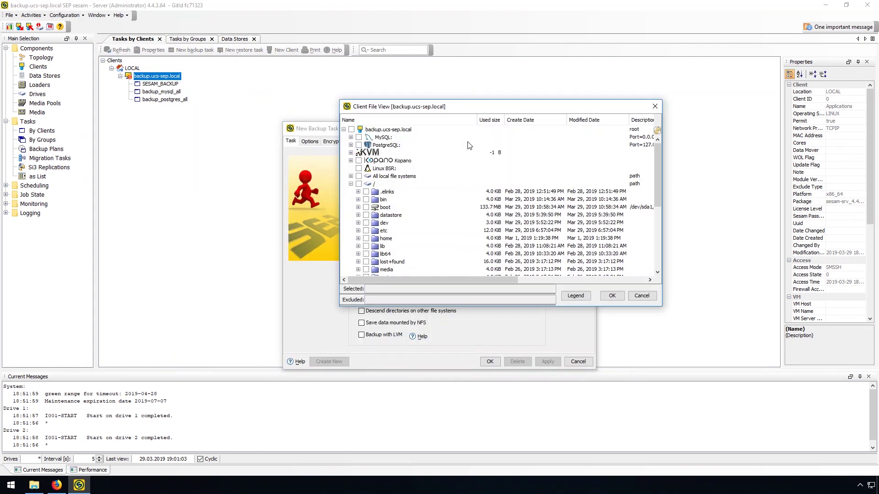
left_click(359, 160)
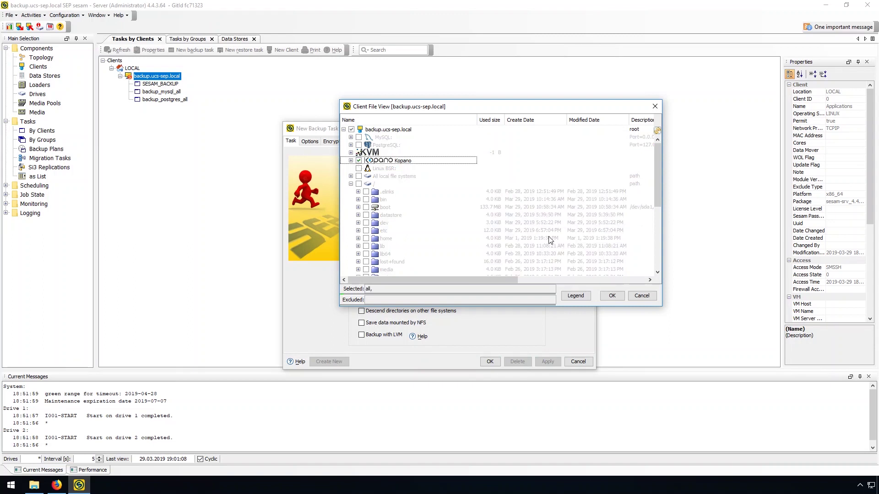
left_click(613, 296)
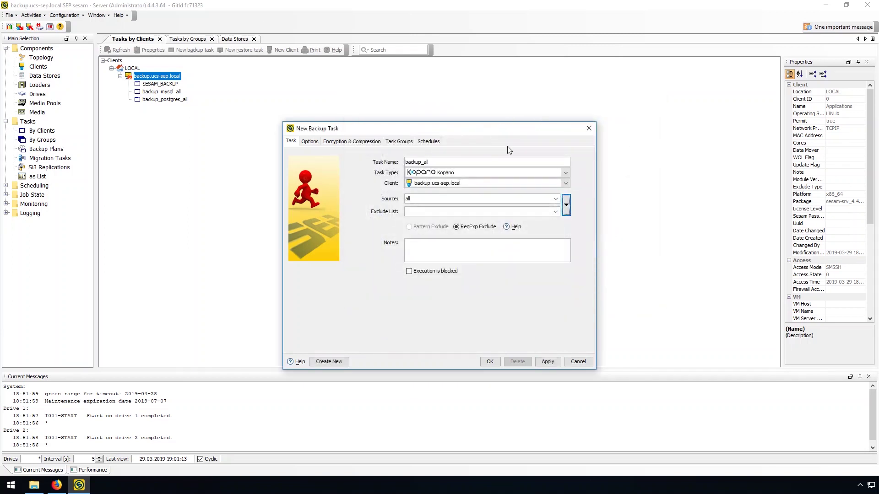
- Assign the new Kopano backup task to the Applications task group and save it
left_click(403, 142)
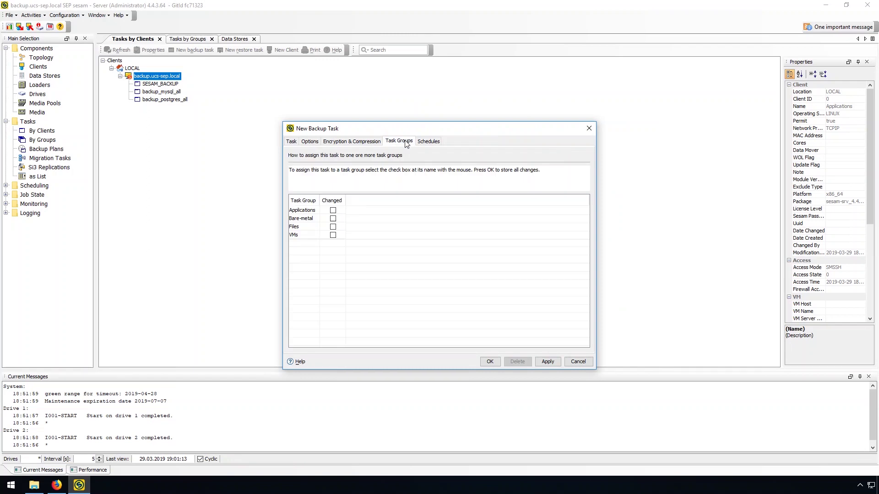
left_click(333, 210)
left_click(491, 361)
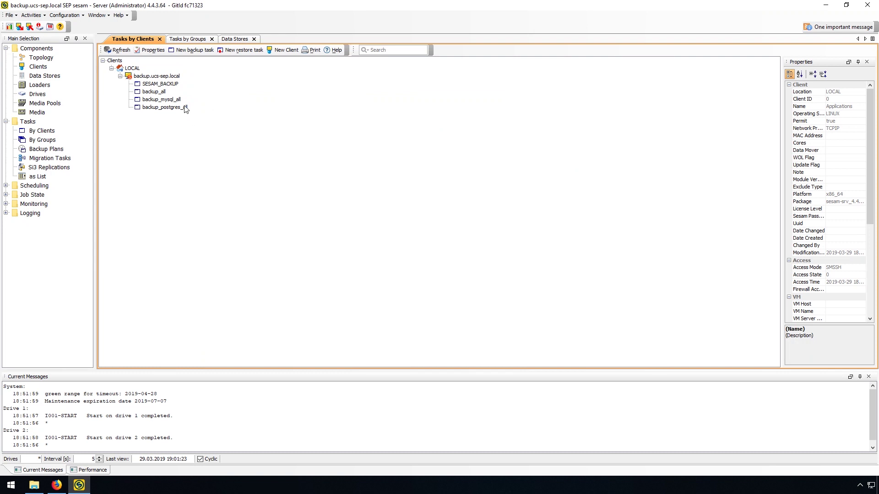
- Rename the Kopano backup task backup_all to backup_Kopano_all and save the change
left_click(163, 95)
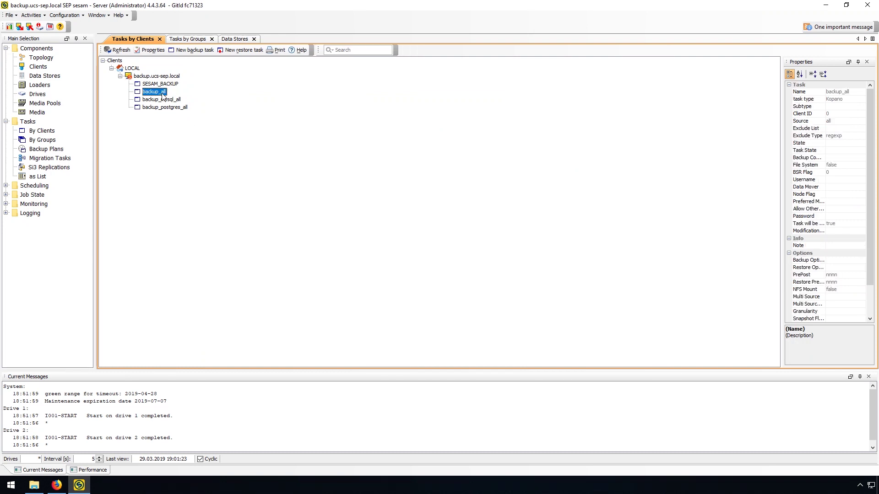
right_click(164, 96)
left_click(190, 99)
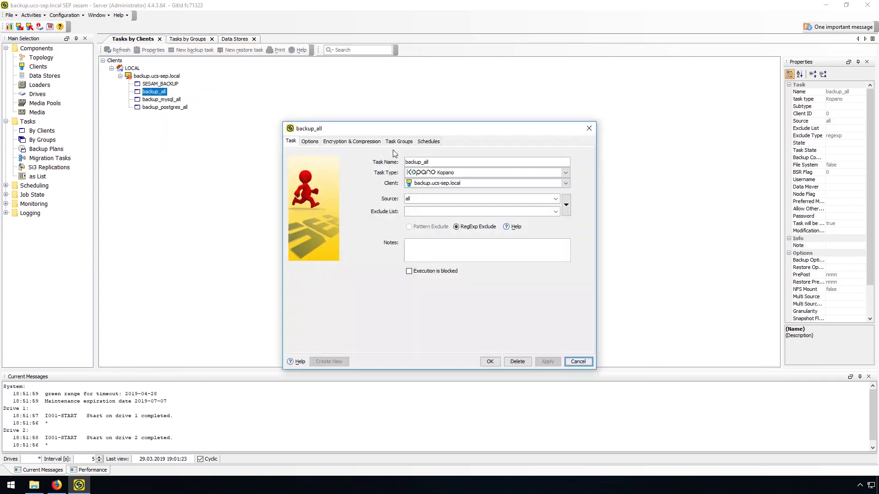
double_click(431, 162)
key("End")
type("Kop")
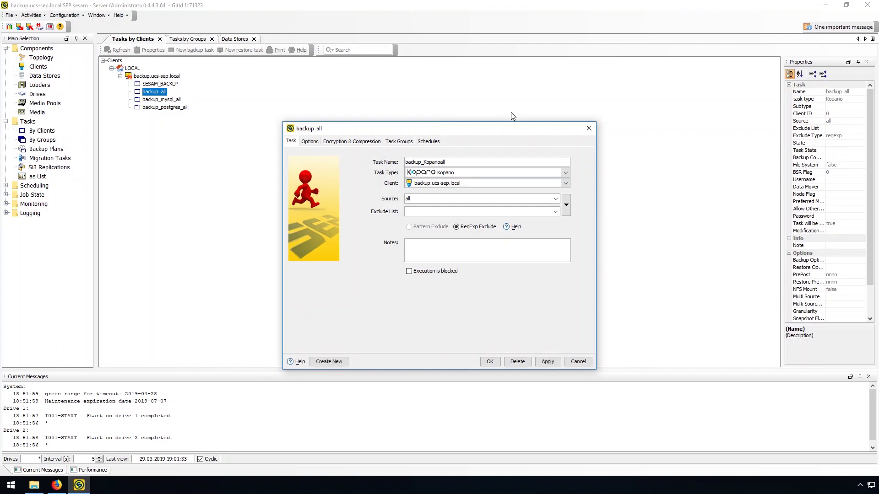
left_click(495, 361)
- Start a new backup task for the client backup.ucs-sep.local with the directory /var/www/owncloud as its source
left_click(151, 77)
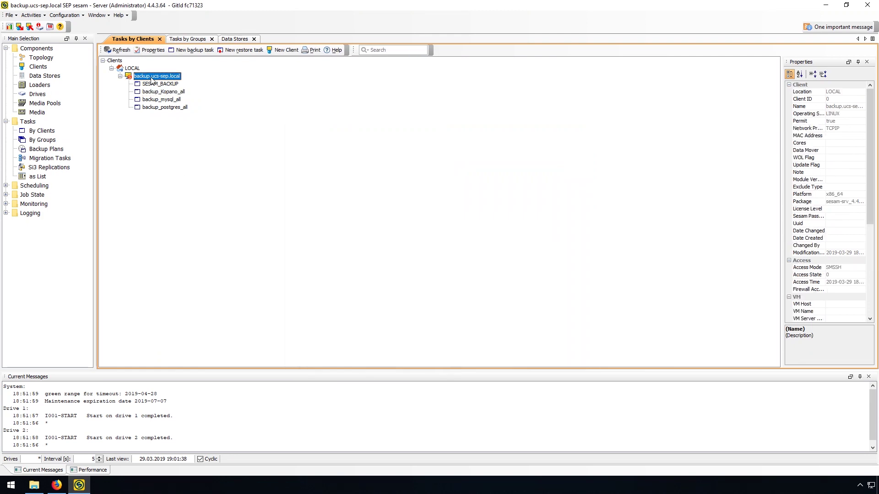
right_click(152, 78)
left_click(190, 93)
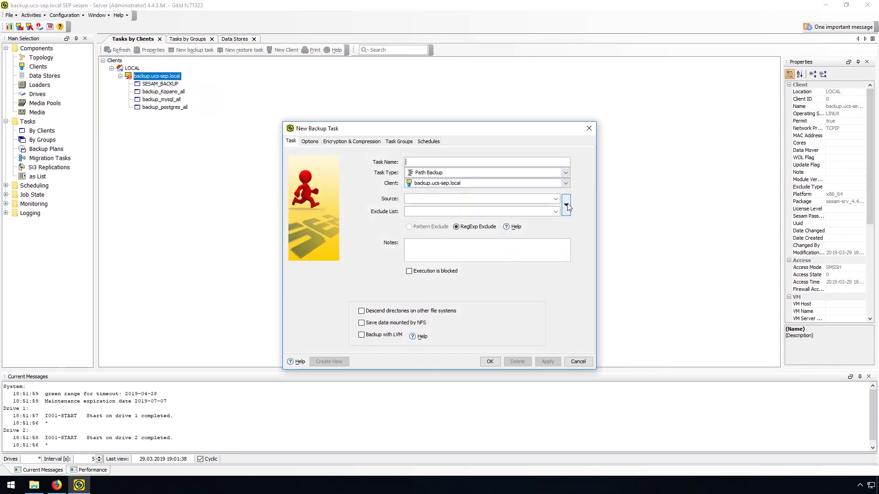
left_click(567, 206)
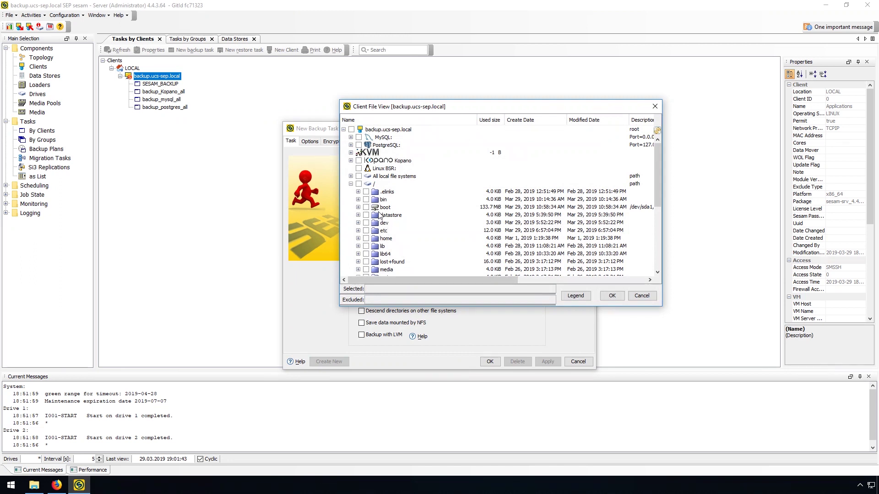
scroll(393, 212, "down", 6)
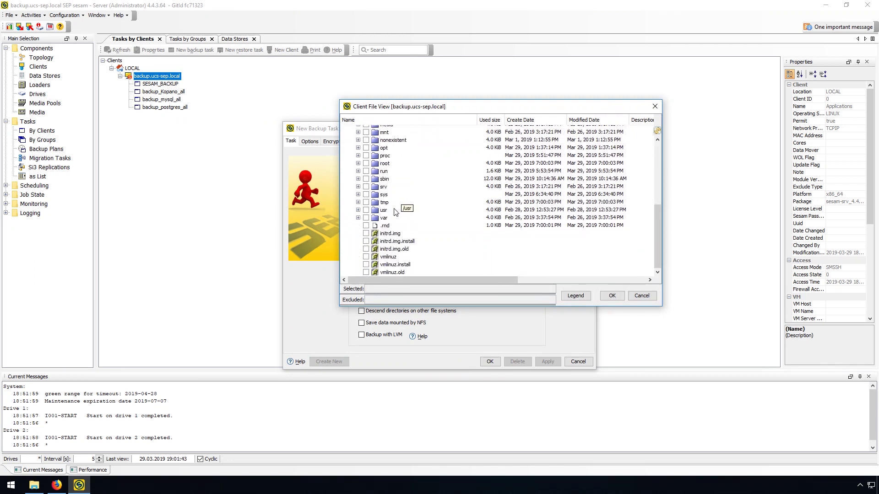
left_click(358, 218)
scroll(371, 236, "down", 3)
left_click(365, 257)
scroll(389, 222, "down", 3)
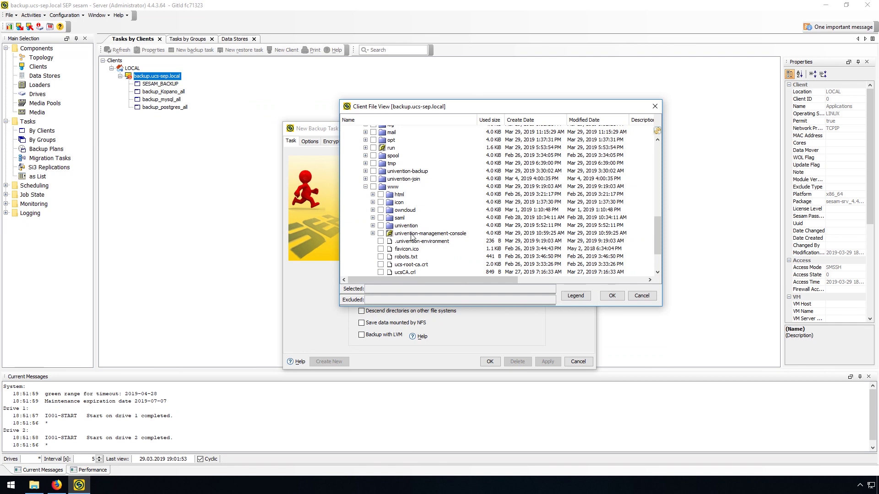
left_click(381, 210)
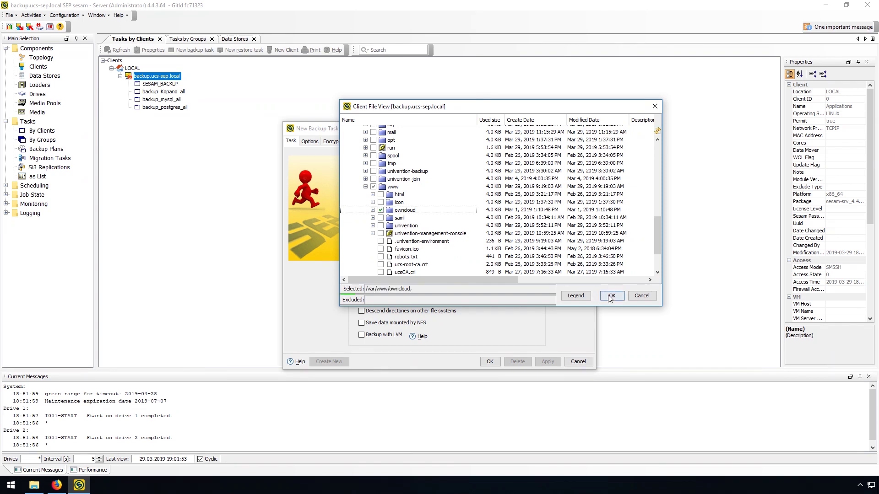
left_click(611, 296)
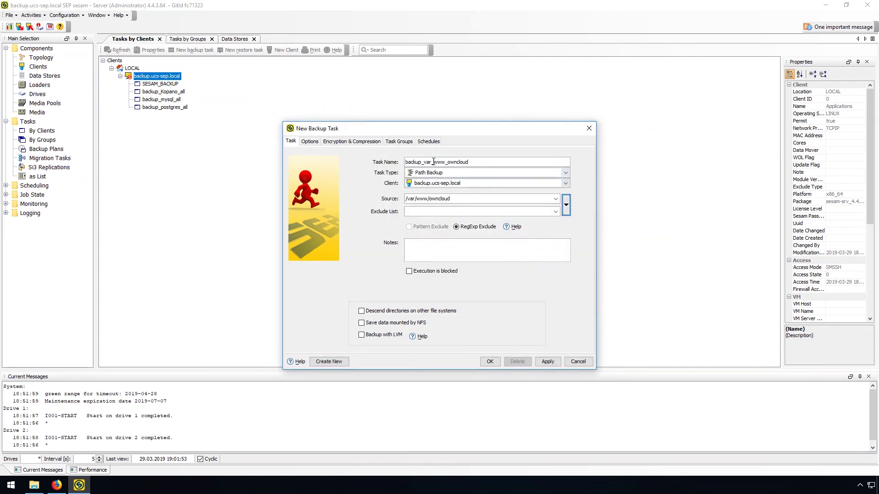
- Name the new ownCloud task backup_owncloud, assign it to the Applications task group and save it
left_click_drag(424, 162, 450, 162)
key("BackSpace")
key("Delete")
left_click(401, 141)
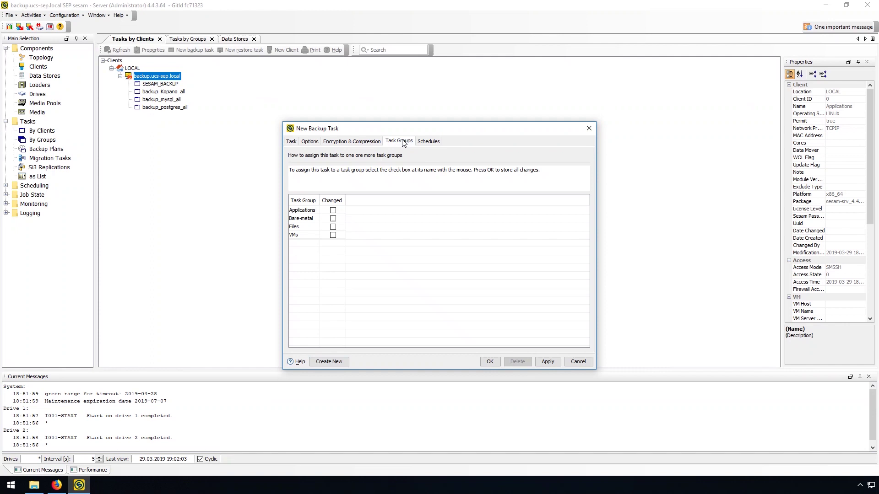
left_click(333, 211)
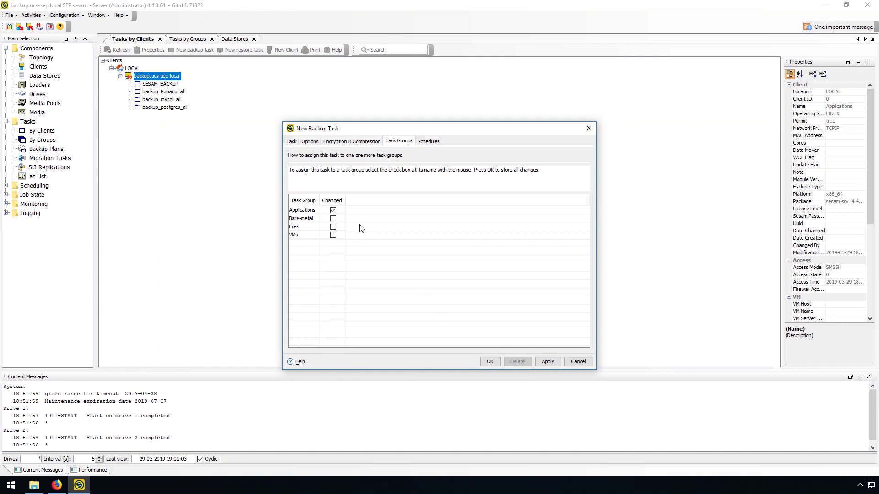
left_click(490, 361)
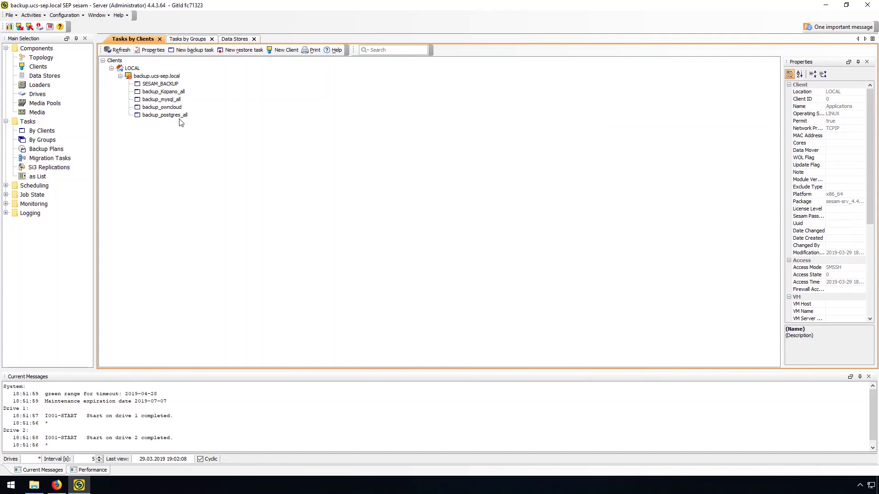
- Examine which databases the source of the backup_mysql_all task covers, leaving the task unchanged
left_click(173, 101)
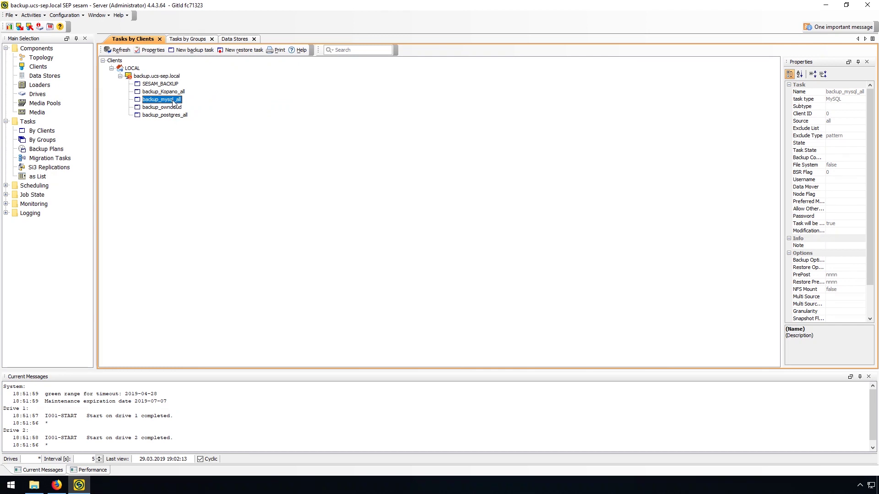
right_click(174, 102)
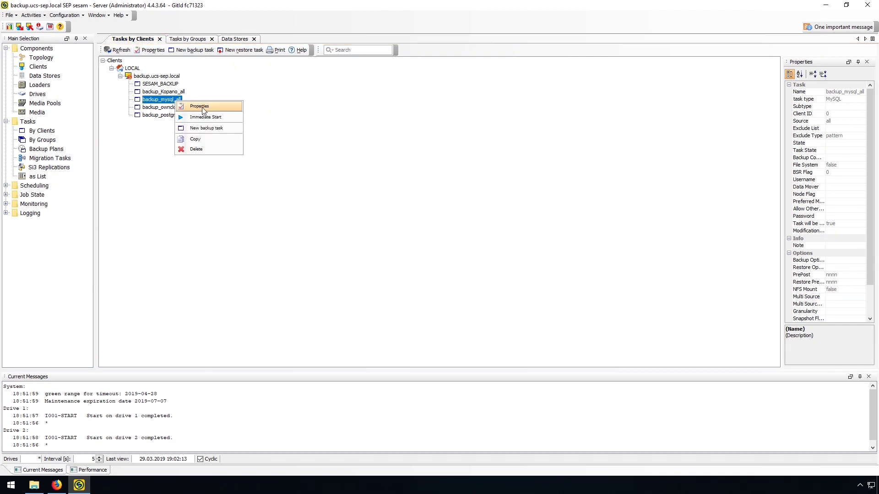
left_click(201, 108)
left_click(567, 205)
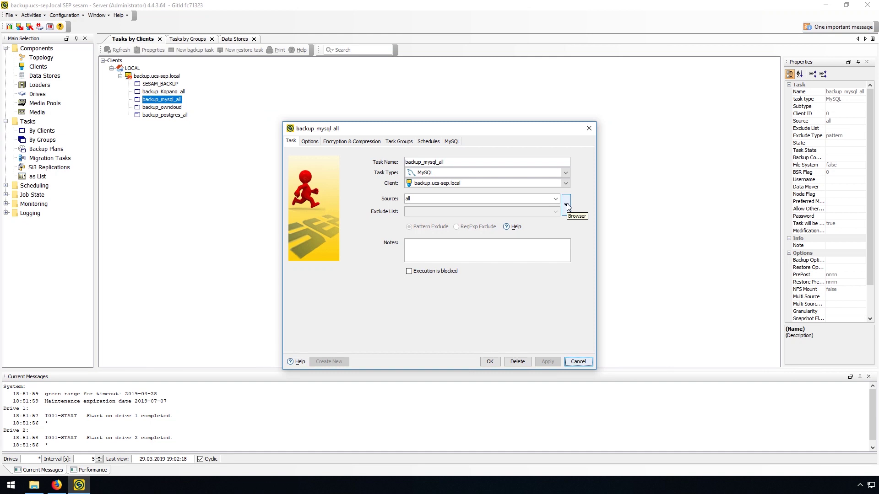
left_click(349, 139)
left_click(351, 137)
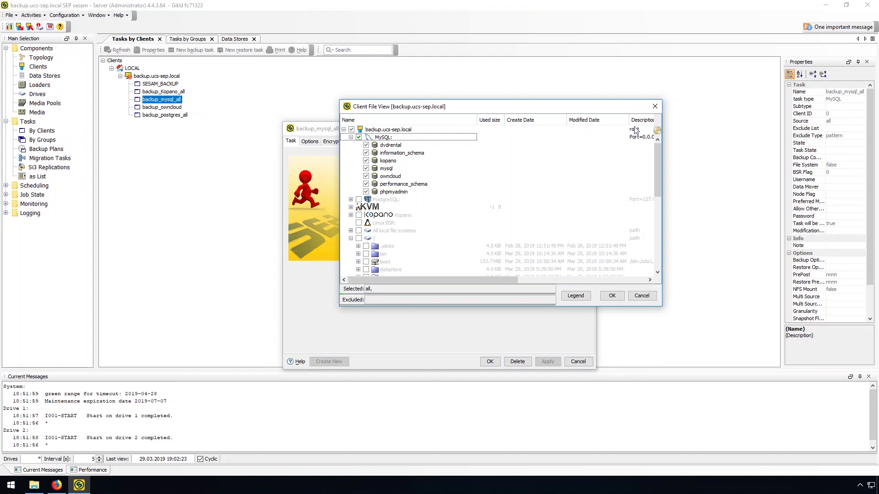
left_click(655, 107)
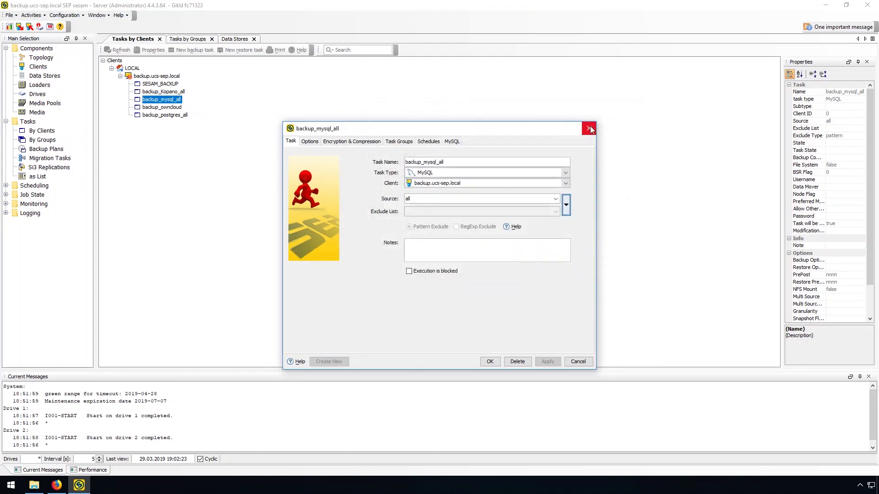
left_click(589, 129)
- Create a backup task named backup_OpenLDAP for the client backup.ucs-sep.local with all local file systems as its source and save it
left_click(158, 76)
right_click(164, 78)
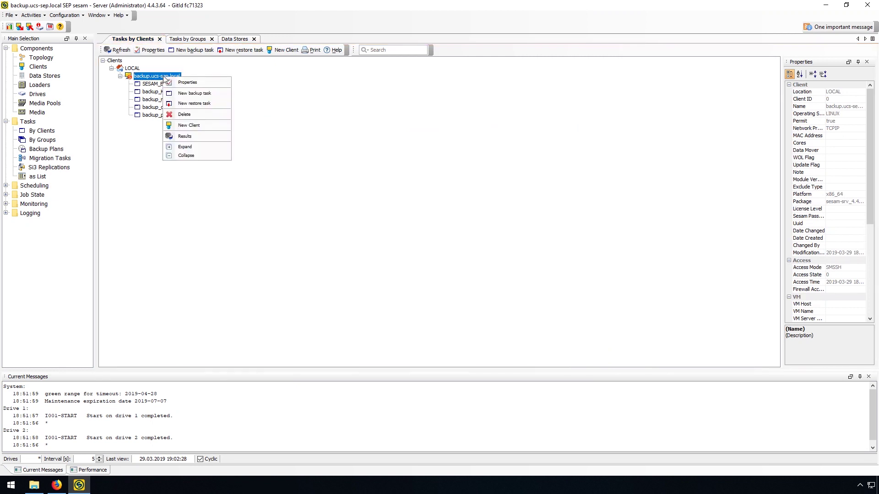
left_click(187, 93)
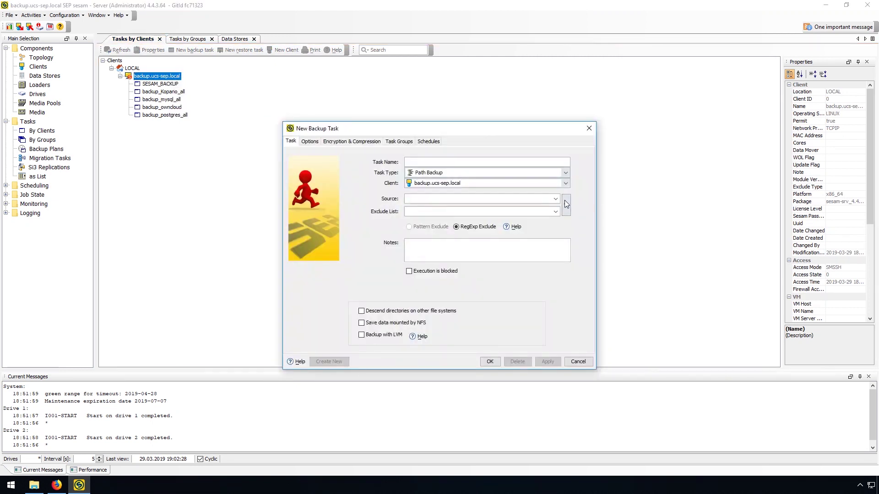
left_click(565, 200)
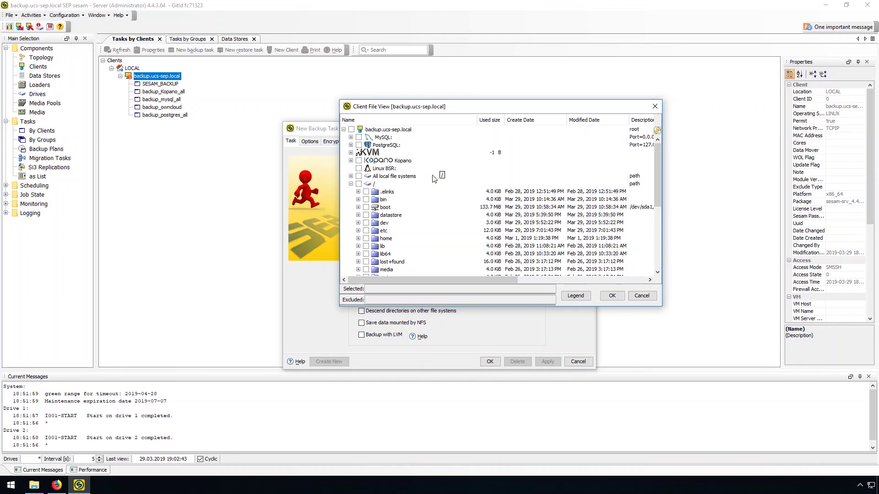
left_click(358, 177)
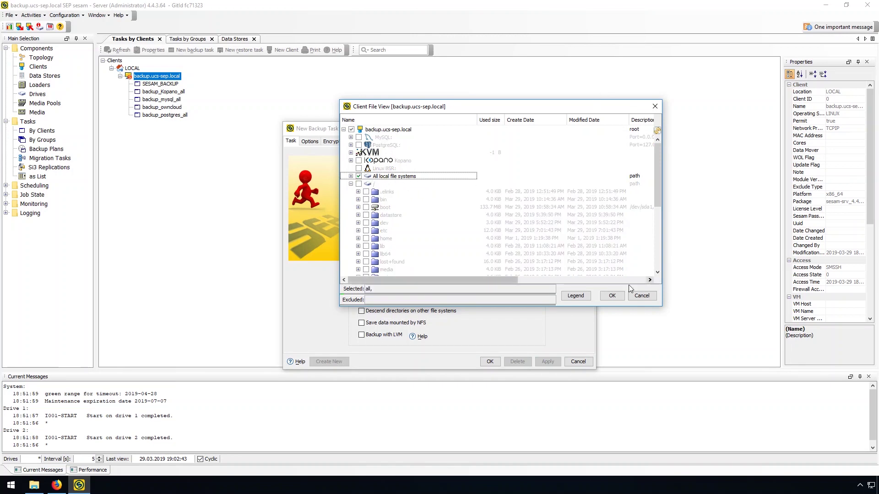
left_click(613, 296)
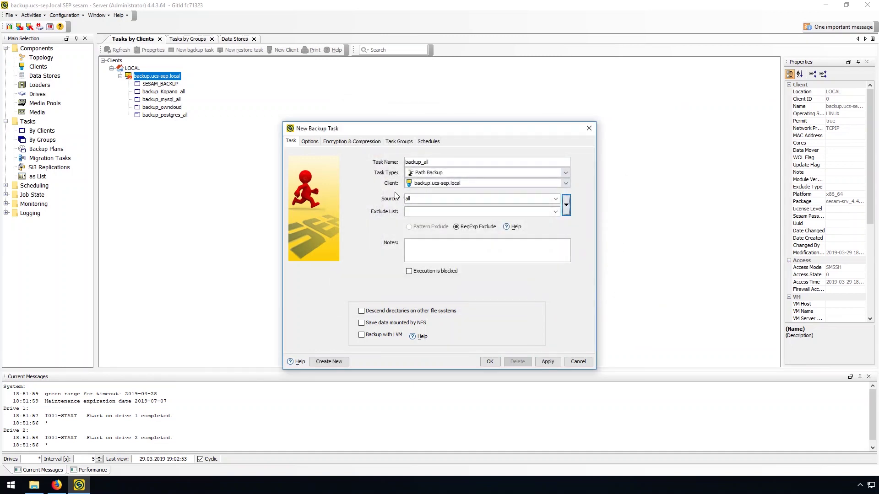
left_click(285, 142)
key("End")
left_click(490, 362)
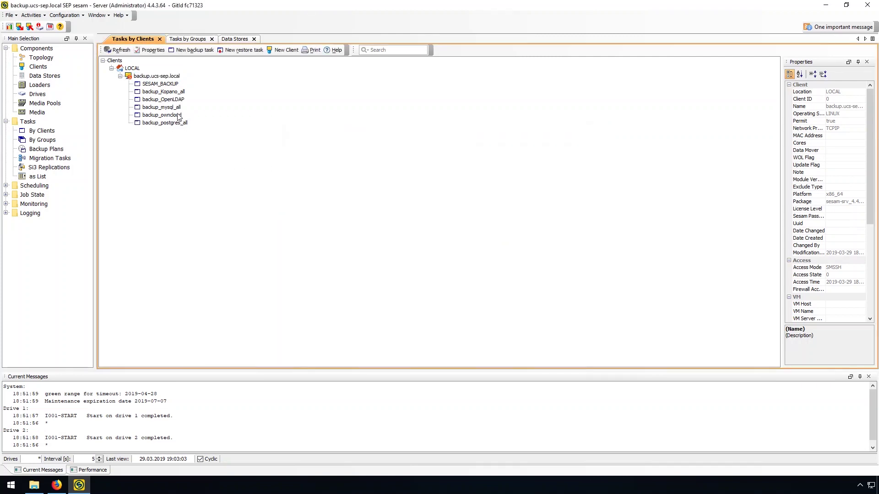
- Change the task type of backup_OpenLDAP to OpenLDAP and save the change
left_click(178, 100)
right_click(178, 101)
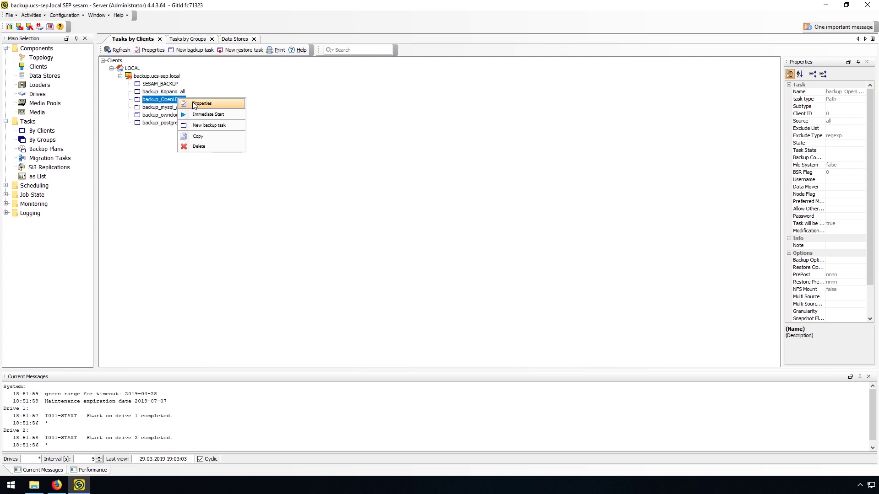
left_click(194, 105)
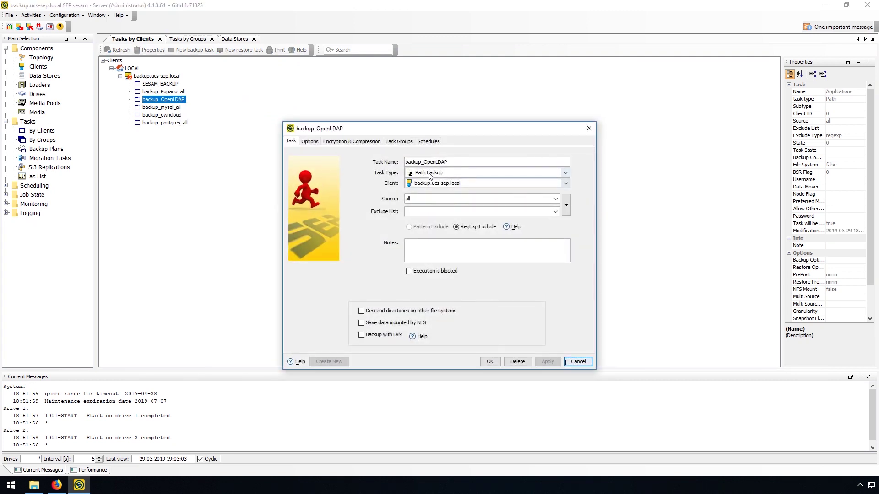
left_click(566, 173)
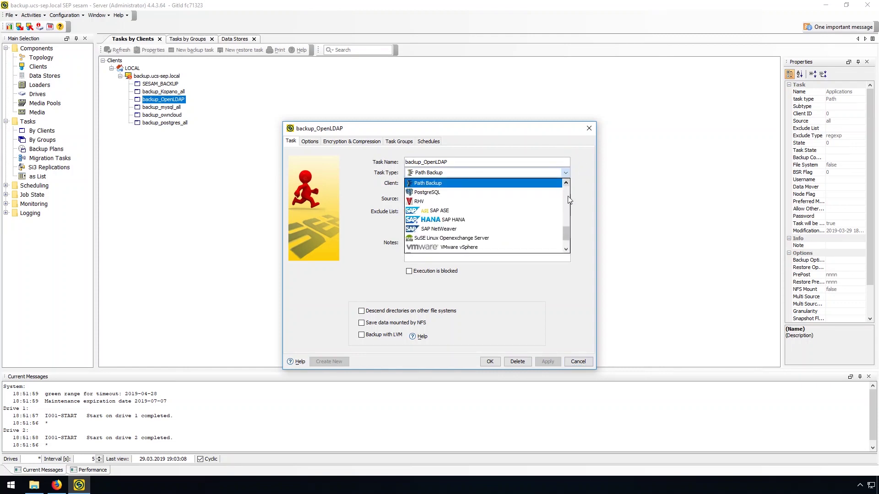
left_click(565, 182)
left_click(566, 183)
left_click(566, 183)
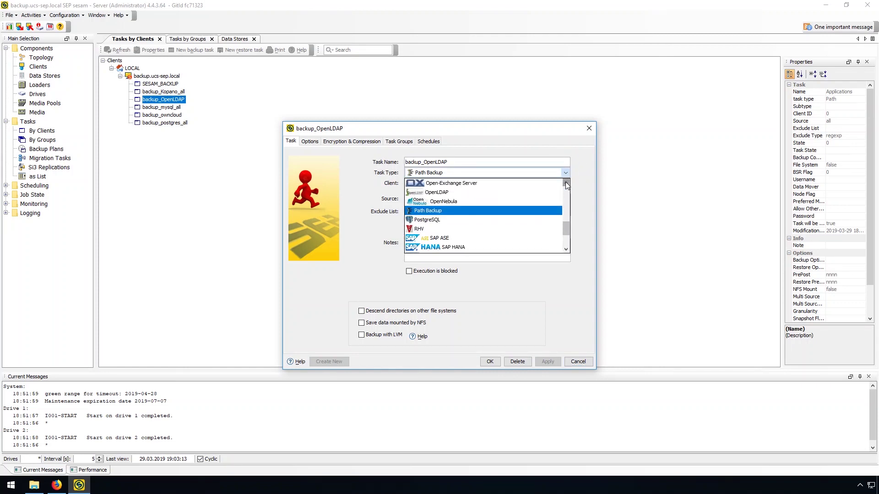
left_click(462, 192)
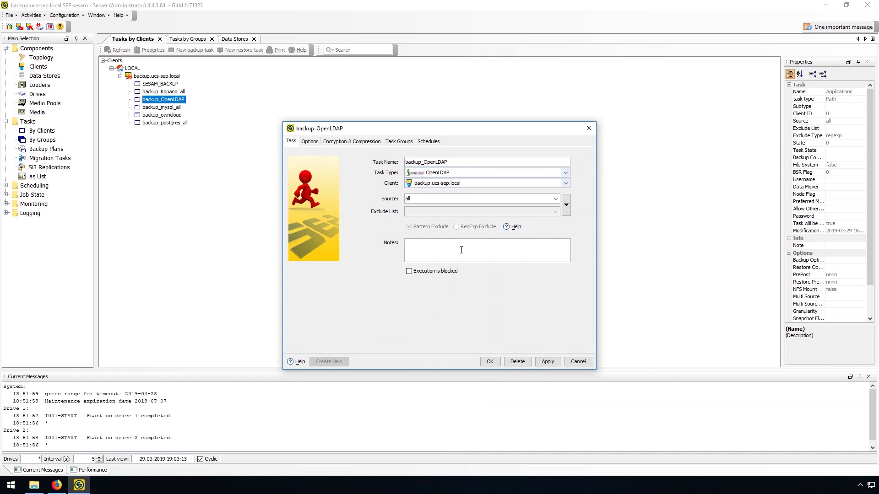
left_click(490, 362)
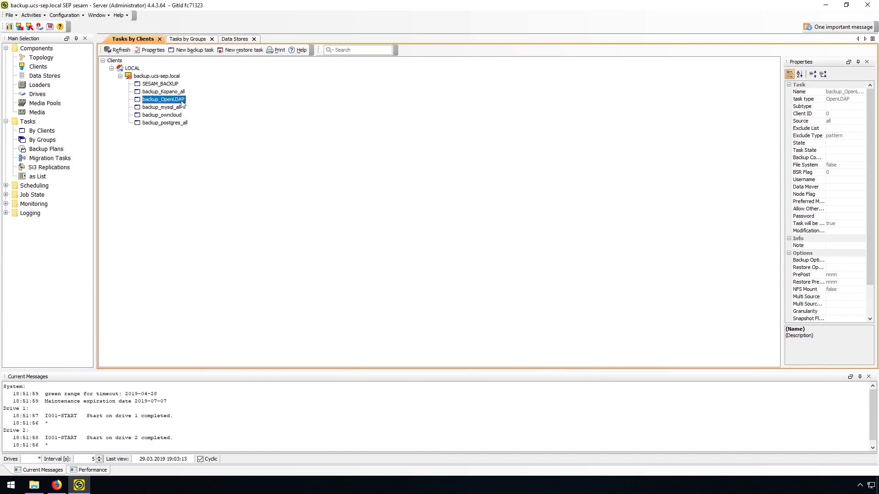
- Assign the backup_OpenLDAP task to the Applications task group and save it
right_click(176, 102)
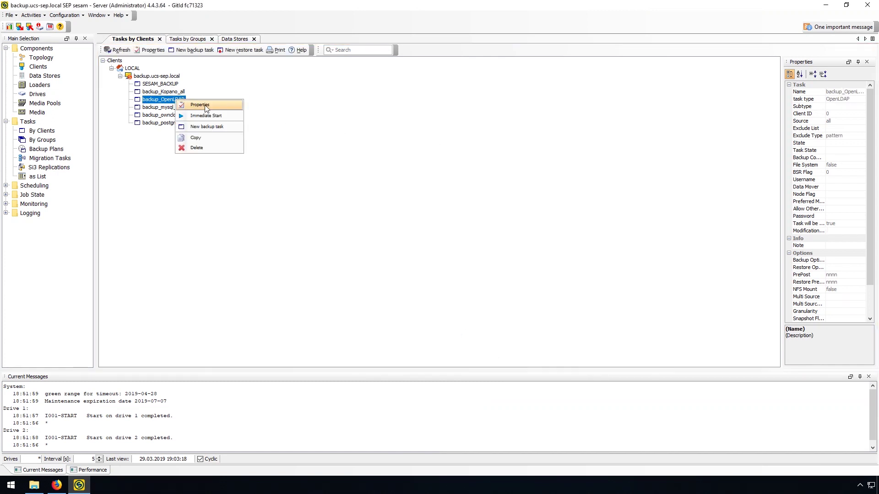
left_click(183, 107)
left_click(400, 142)
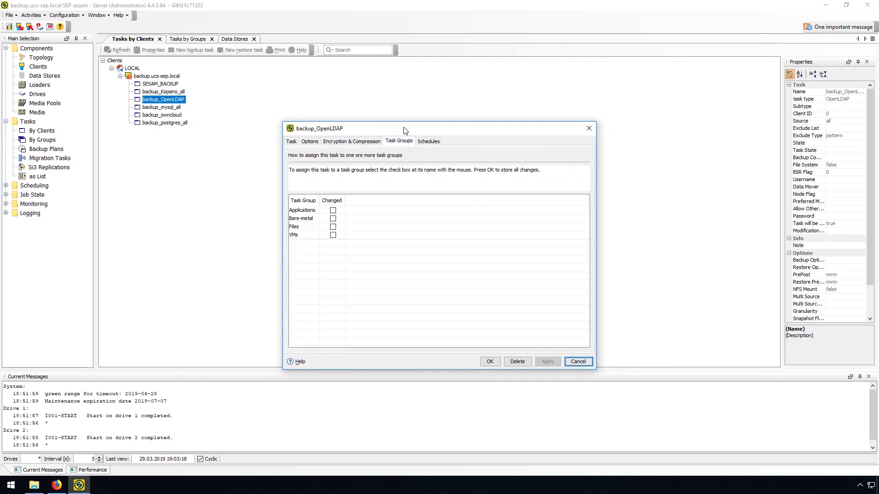
left_click(333, 211)
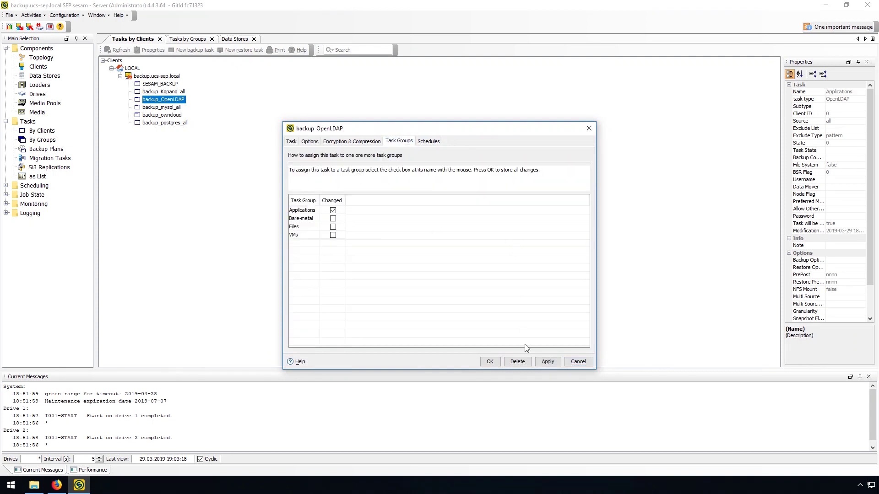
left_click(489, 362)
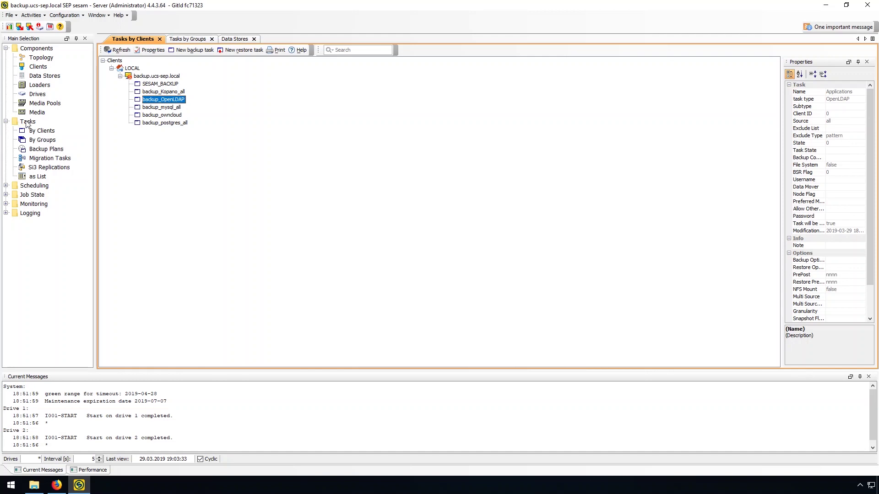
- Review the backup tasks assigned to the Applications task group
left_click(42, 140)
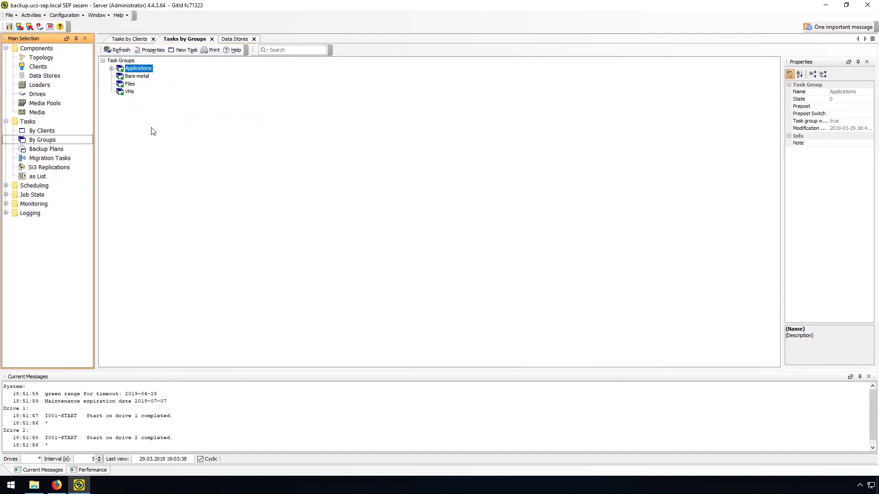
left_click(111, 68)
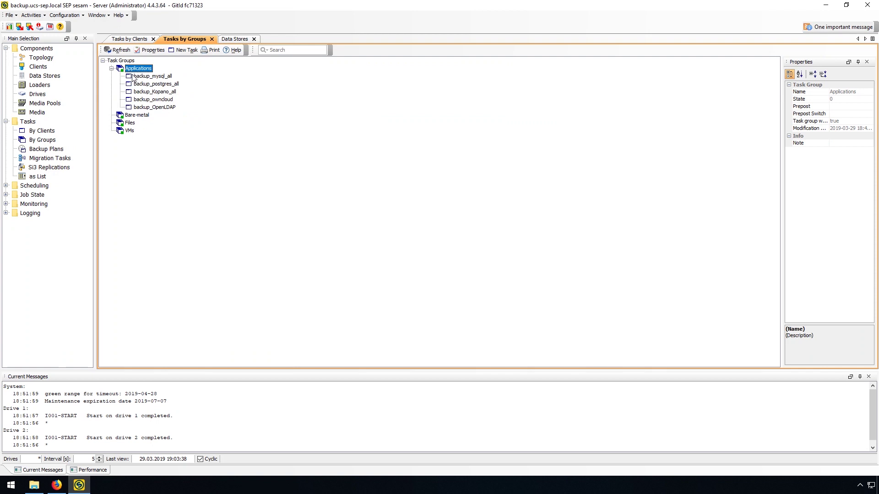
- Start a new backup task for the client backup.ucs-sep.local with the KVM virtual machine sep-debian02 as its source
left_click(42, 130)
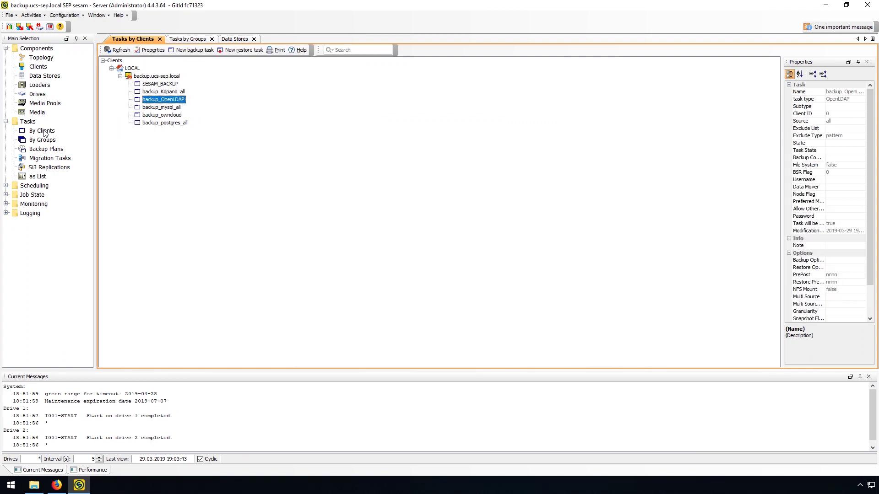
left_click(157, 76)
right_click(161, 78)
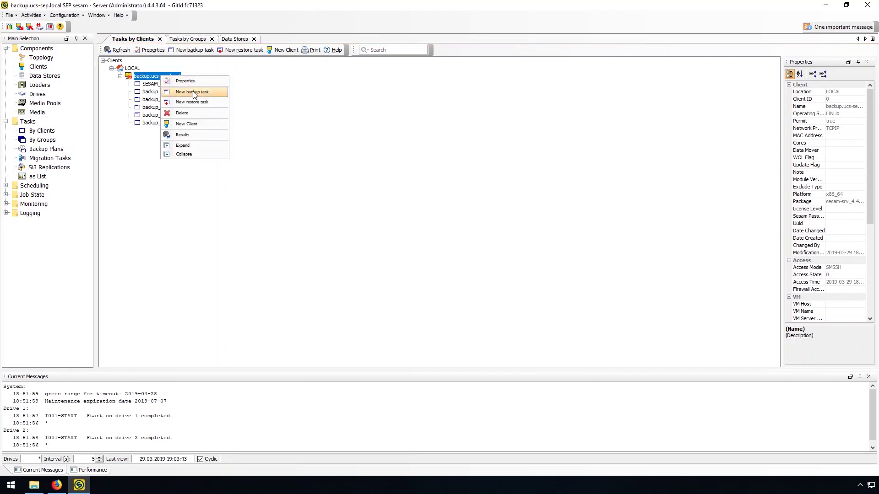
left_click(193, 92)
left_click(566, 206)
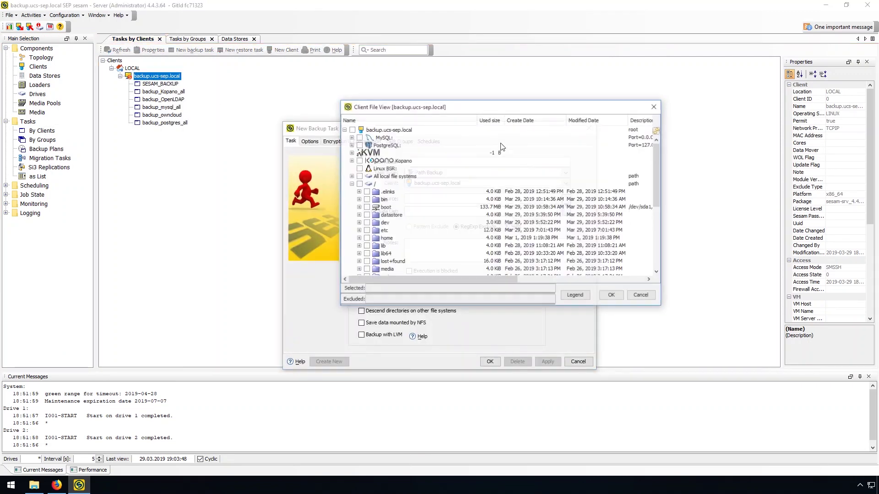
left_click(350, 153)
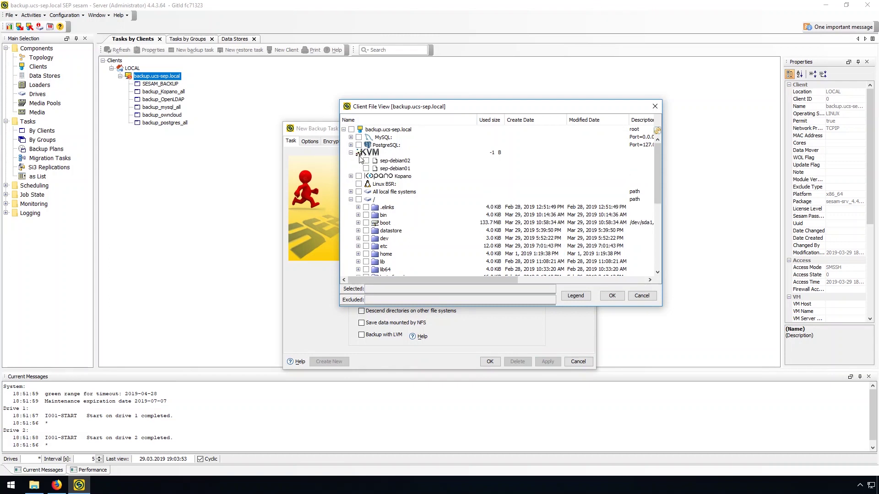
left_click(366, 160)
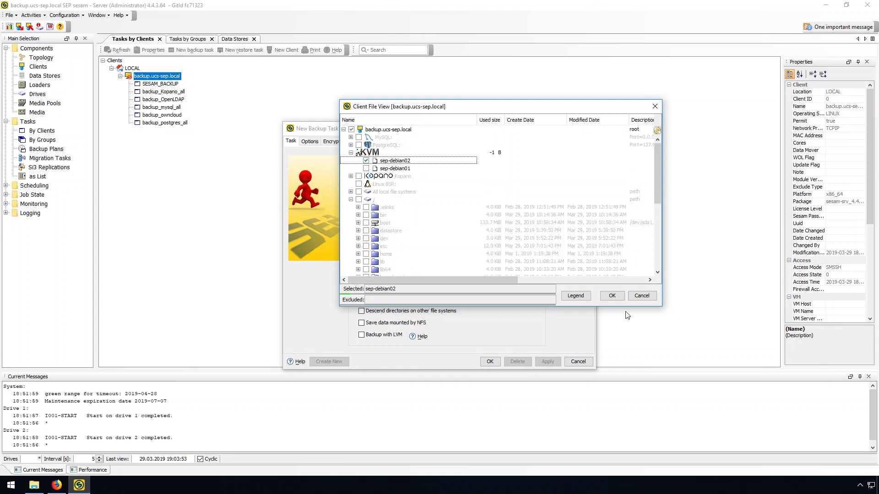
left_click(612, 295)
- Assign the new sep-debian02 backup task to the VMs task group and save it
left_click(399, 141)
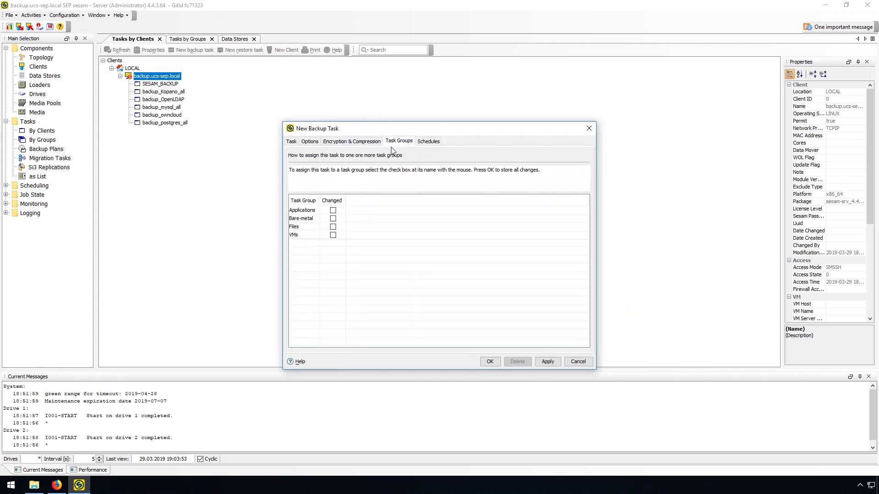
left_click(333, 235)
left_click(491, 362)
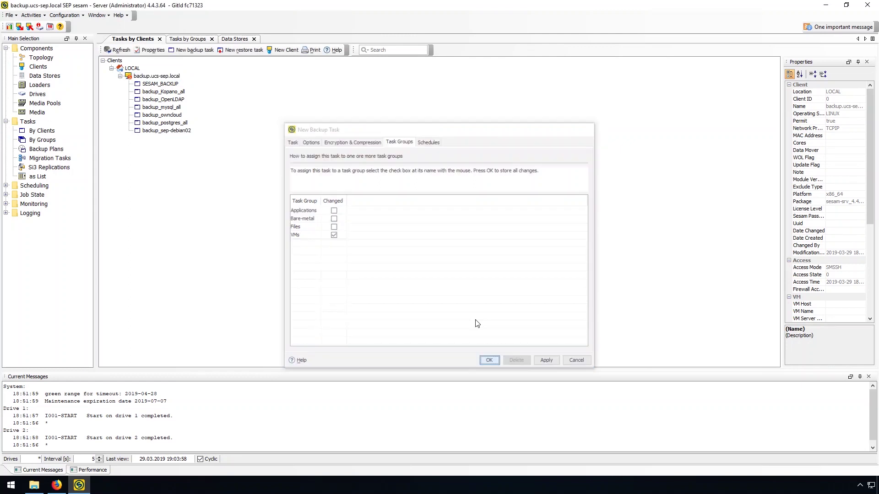
- Rename the sep-debian02 backup task to backup_VM_sep-debian02 and save the change
left_click(176, 132)
right_click(182, 134)
left_click(194, 137)
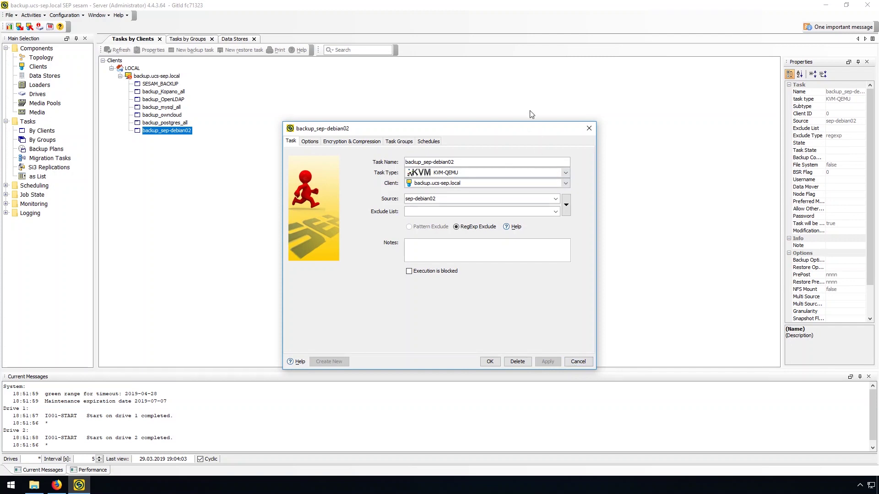
type("VM_")
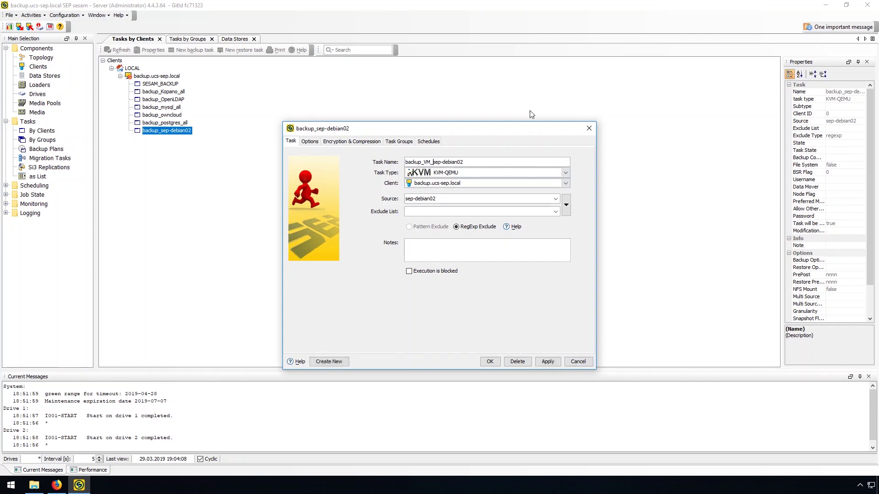
left_click(489, 361)
- Start a new backup task for backup.ucs-sep.local with the KVM virtual machine sep-debian01 as its source
left_click(147, 76)
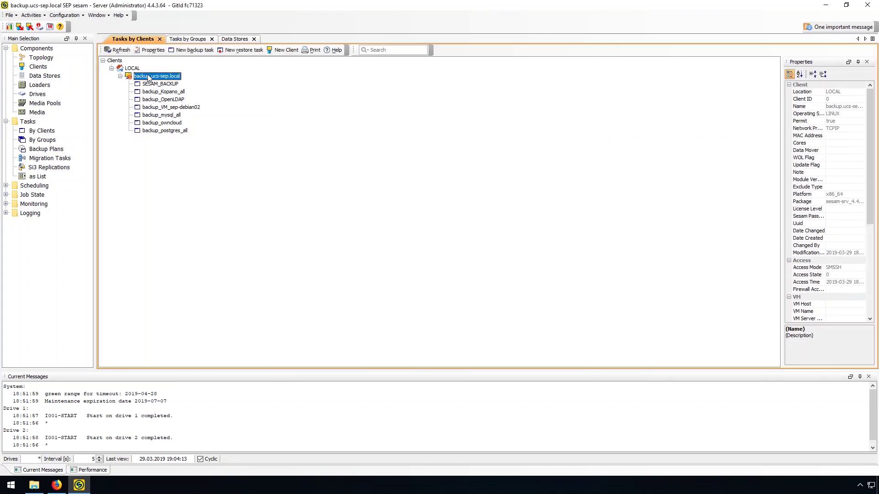
right_click(147, 76)
left_click(173, 91)
left_click(565, 205)
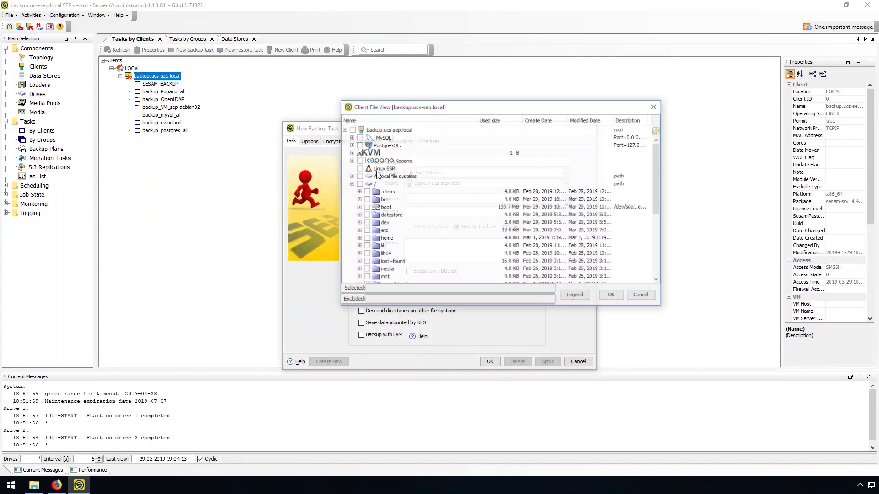
left_click(351, 153)
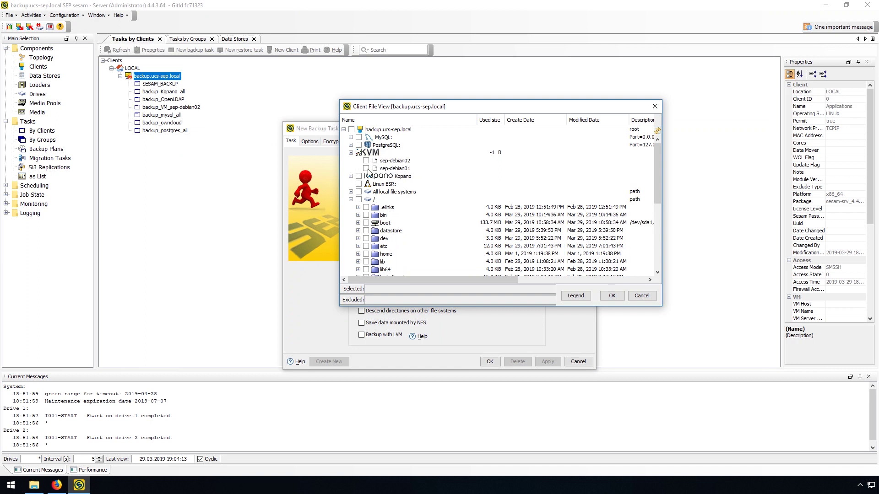
left_click(366, 169)
left_click(612, 295)
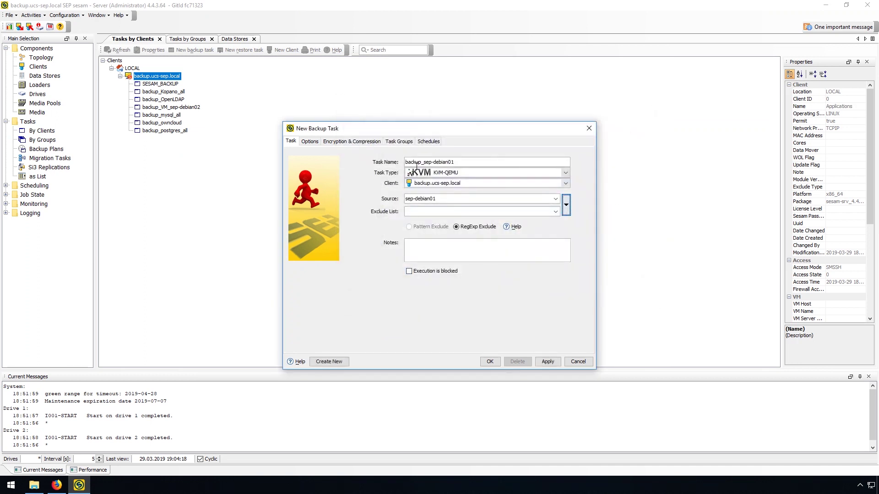
- Name the new task backup_VM_sep-debian01, assign it to the VMs task group and save it
left_click(424, 162)
type("VM_")
left_click(406, 141)
left_click(333, 235)
left_click(489, 361)
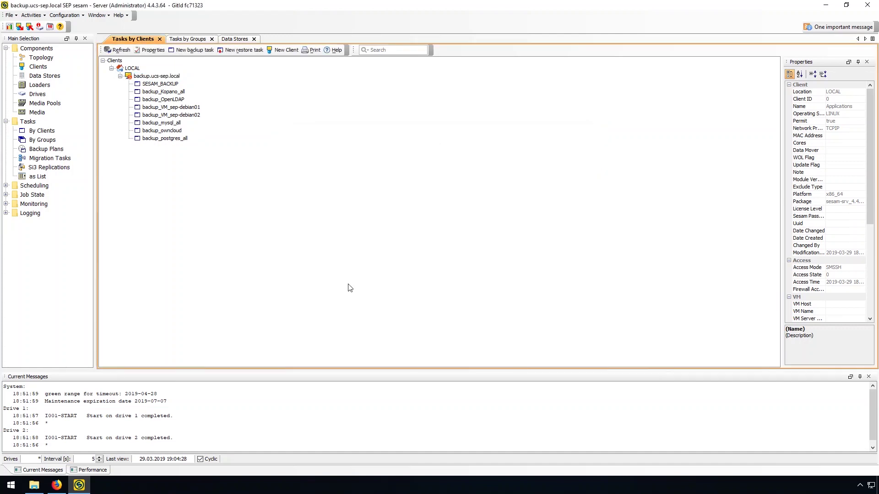
- Start a new backup task for backup.ucs-sep.local with Linux BSR as its source
left_click(156, 76)
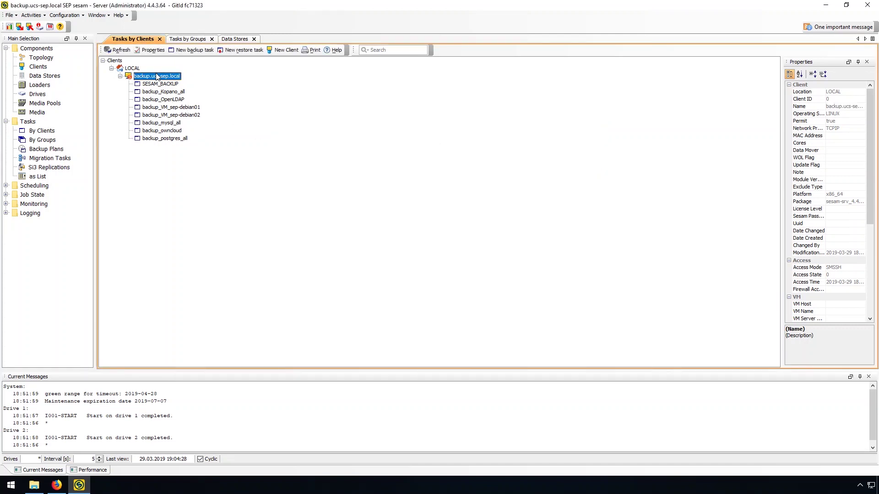
right_click(157, 76)
left_click(209, 95)
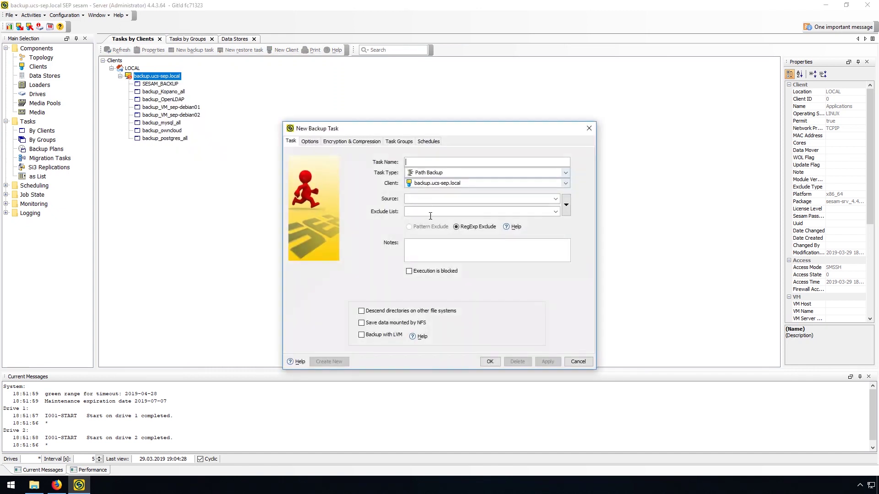
left_click(567, 206)
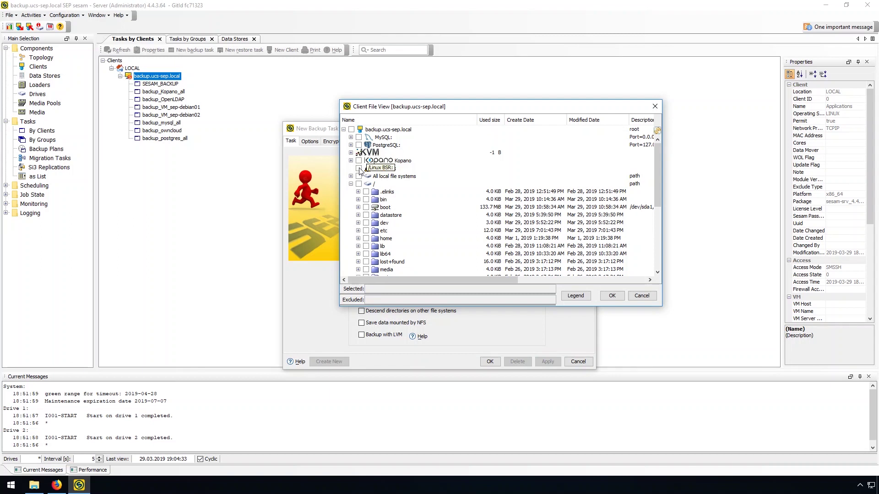
left_click(359, 168)
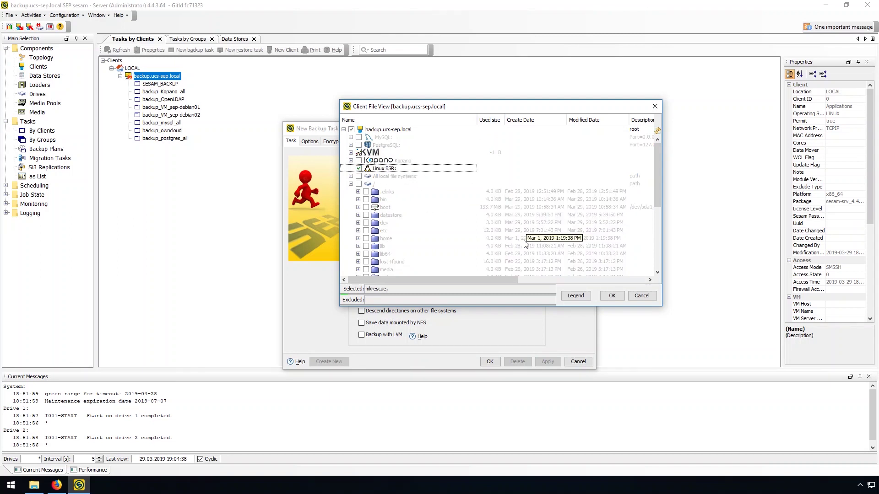
left_click(614, 297)
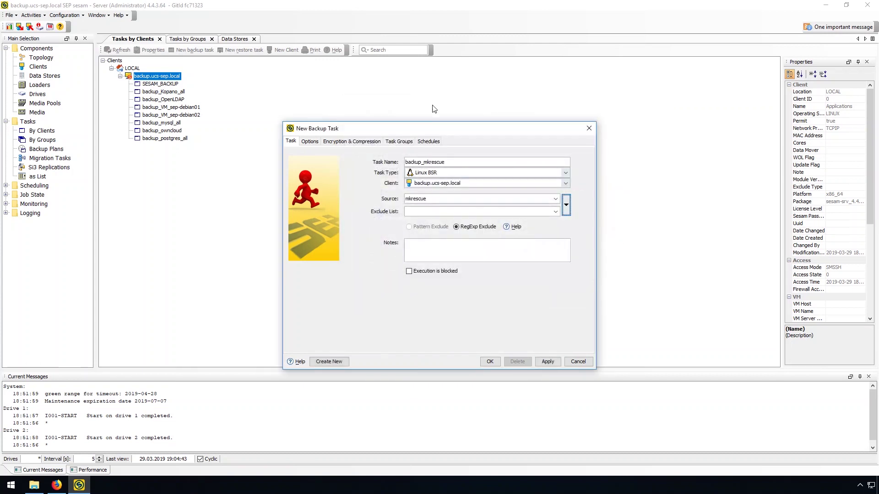
- Name the Linux BSR task backup_BSR_mkrescue, assign it to the Bare-metal task group and save it
left_click(424, 161)
type("BSR")
left_click(400, 142)
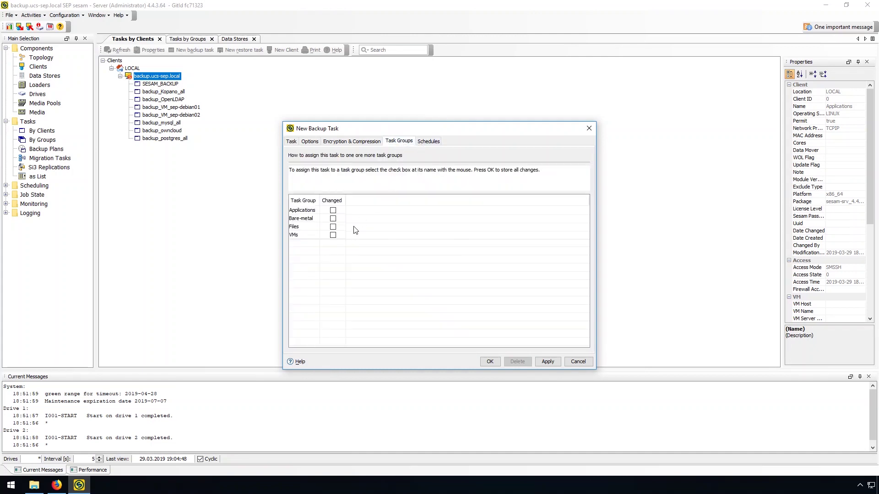
left_click(333, 218)
left_click(489, 361)
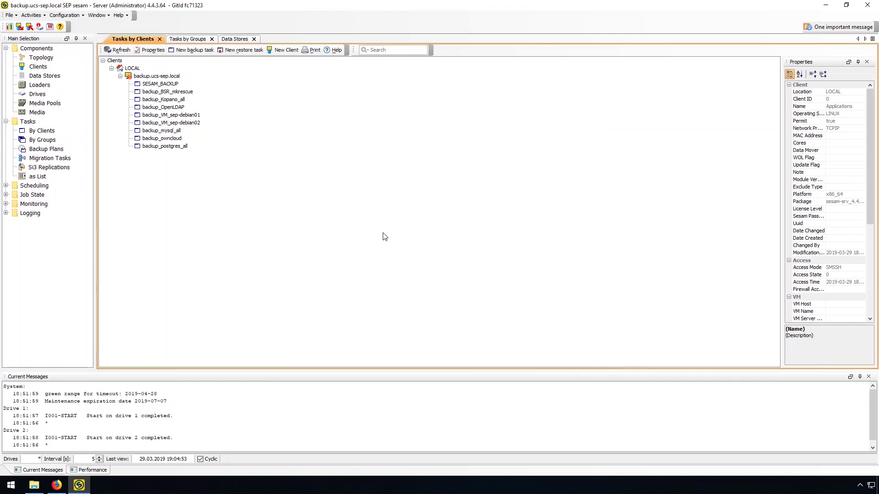
- Start a new path backup task for backup.ucs-sep.local with all local file systems as its source
right_click(162, 79)
left_click(183, 93)
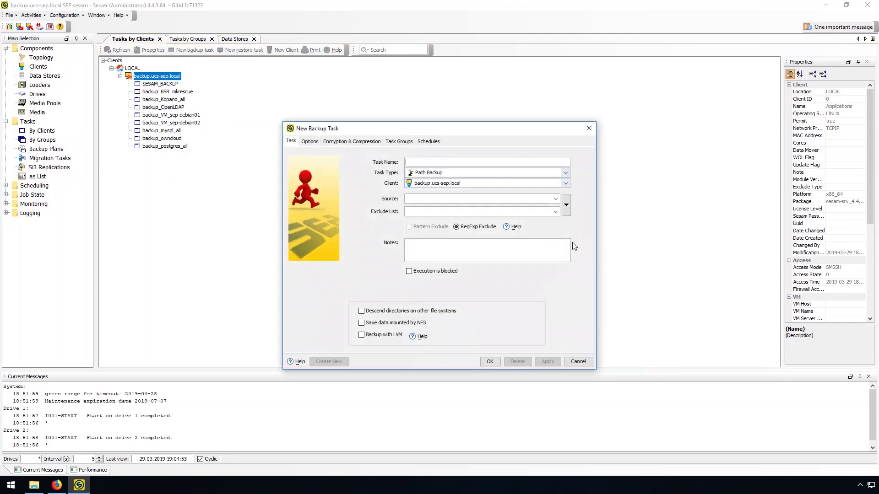
left_click(566, 207)
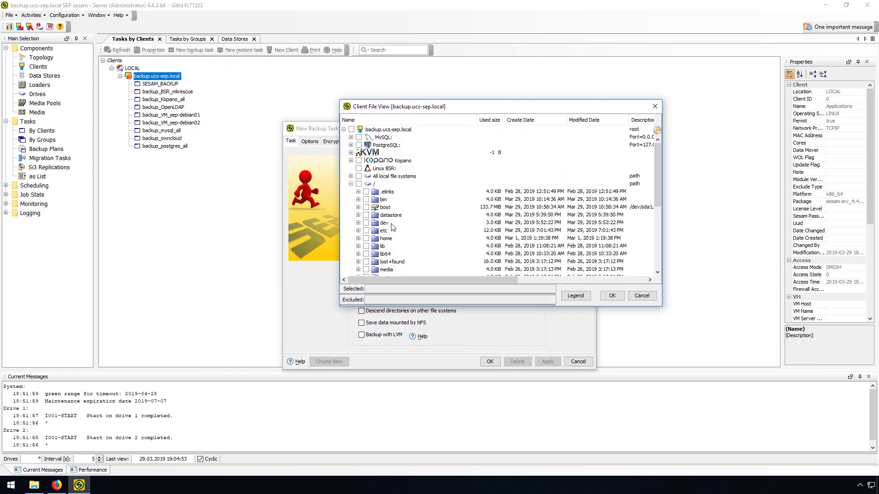
left_click(358, 176)
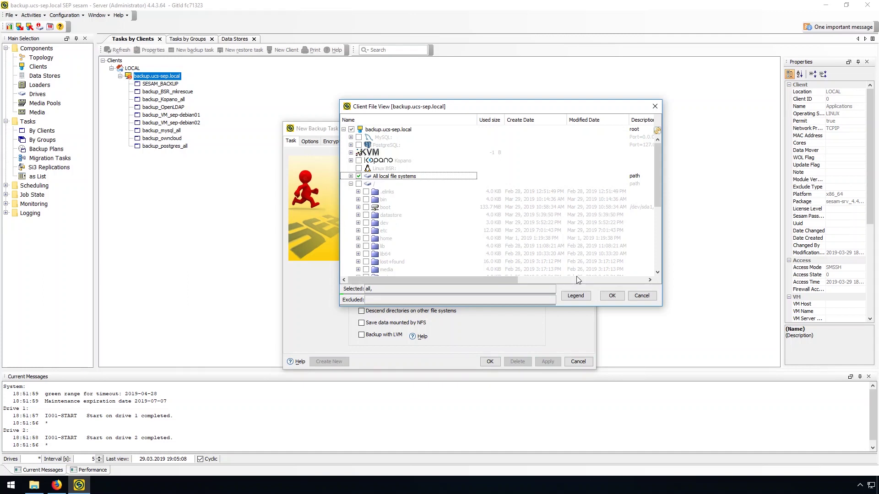
left_click(612, 296)
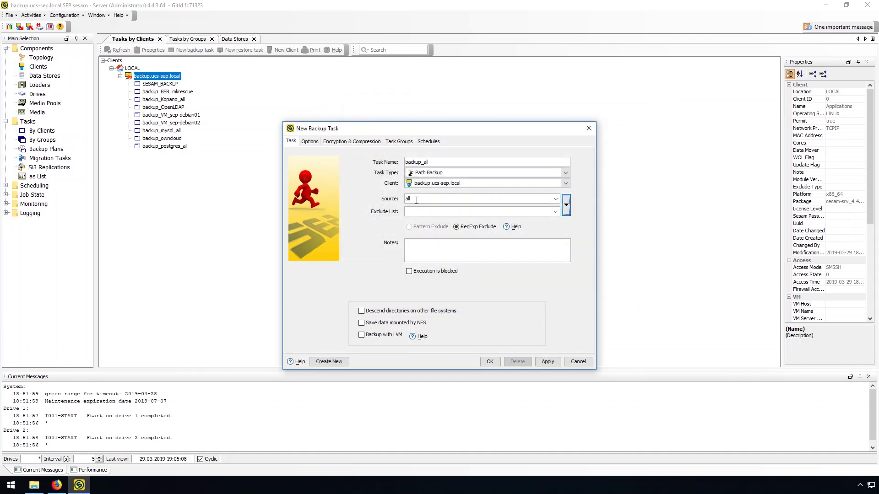
- Assign the new backup_all task to the Files task group and save it
left_click(398, 142)
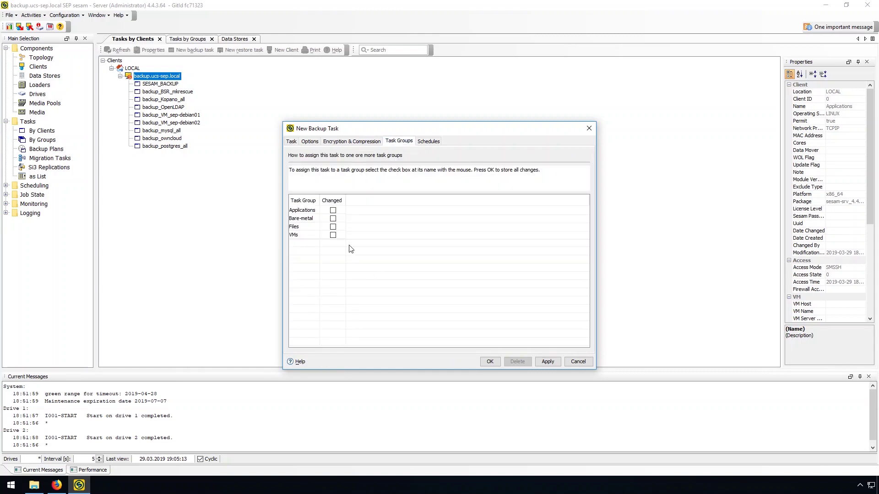
left_click(333, 227)
left_click(490, 362)
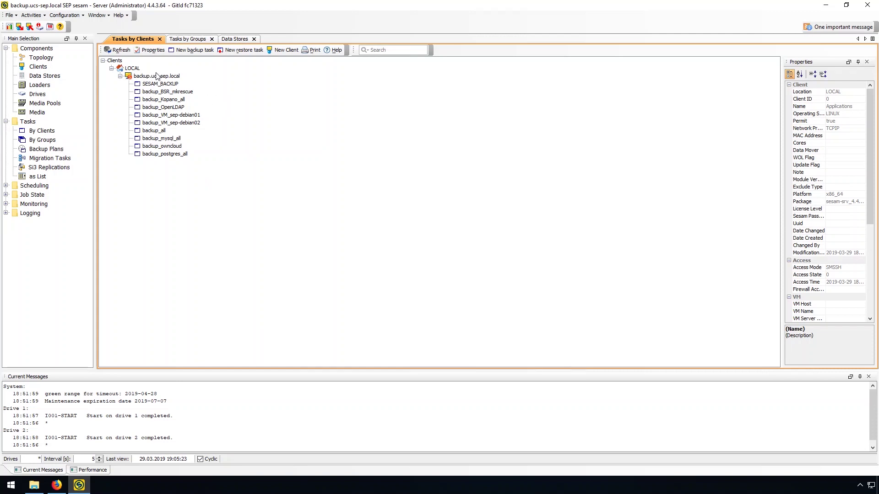
- Review the backup tasks assigned to the Bare-metal, Files and VMs task groups
left_click(36, 140)
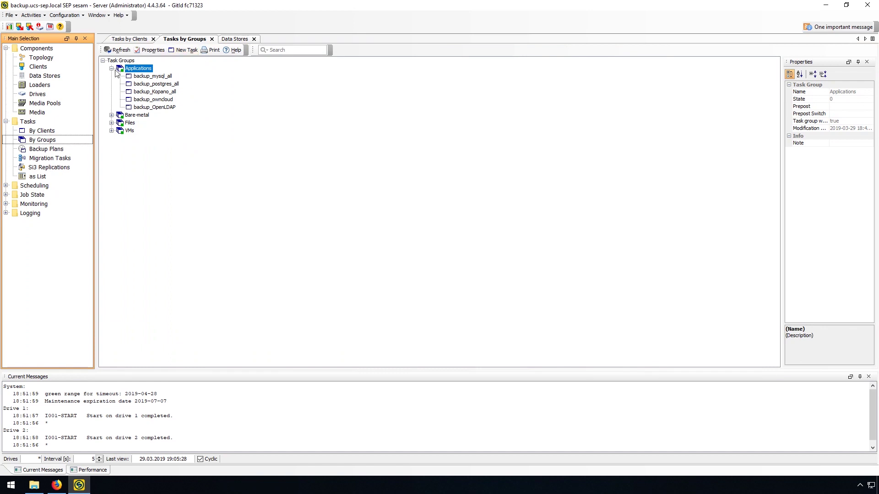
left_click(111, 114)
left_click(111, 131)
left_click(111, 146)
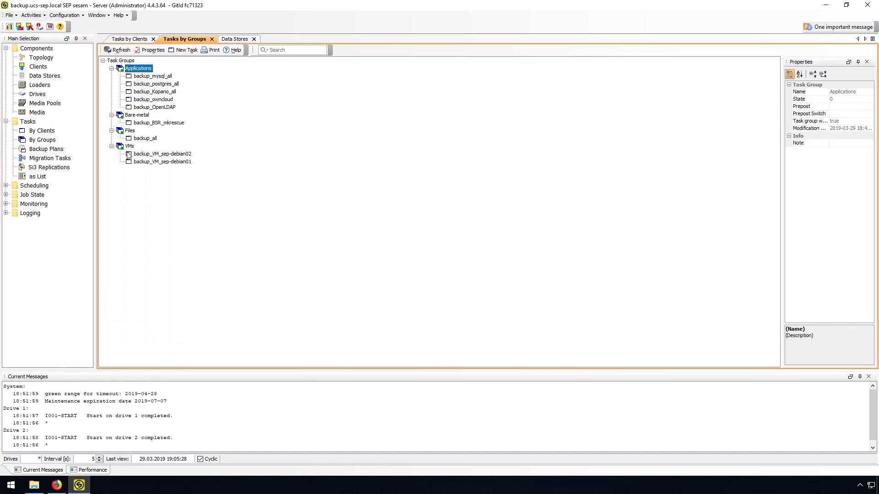
- Examine the Applications task group's task order and its schedule and media pool assignment, and close its properties without changes
right_click(139, 72)
left_click(156, 75)
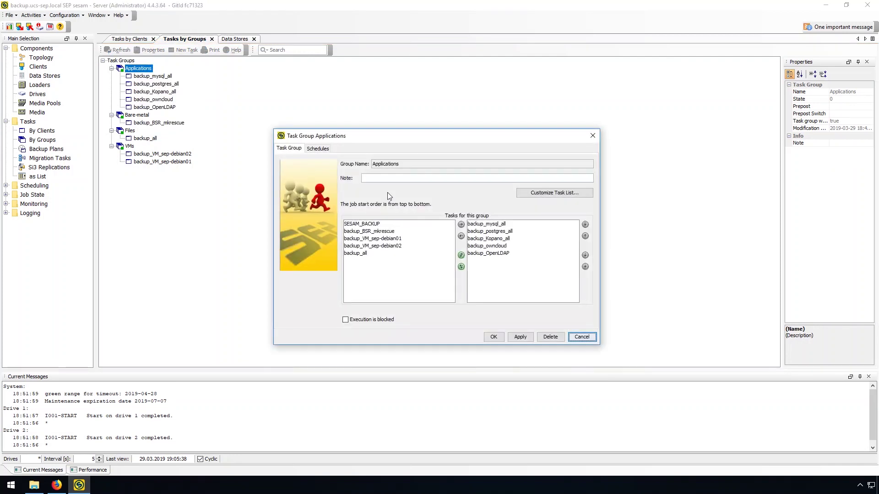
left_click(321, 150)
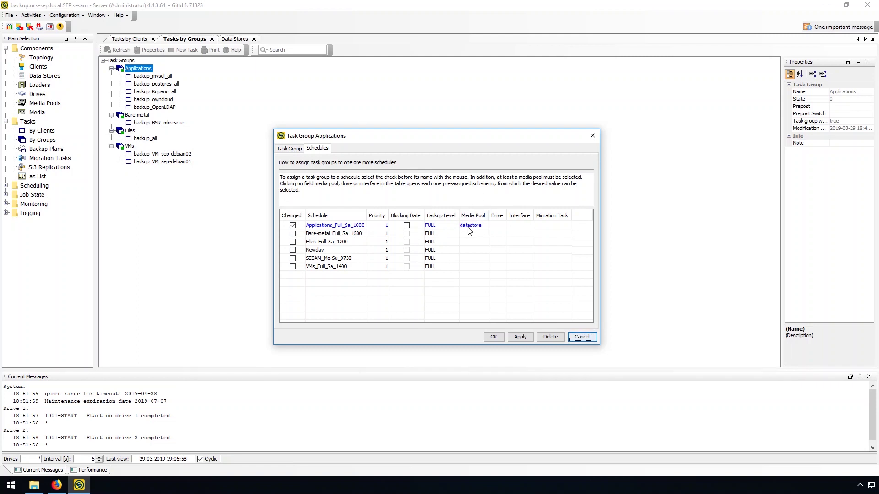
left_click(592, 137)
- Examine the Bare-metal task group's schedule and media pool assignment, and close its properties without changes
left_click(146, 116)
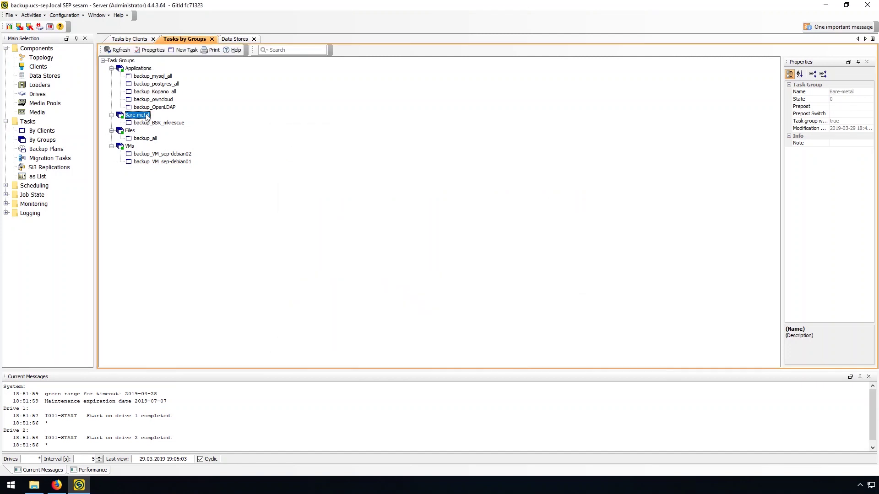
right_click(146, 117)
left_click(162, 121)
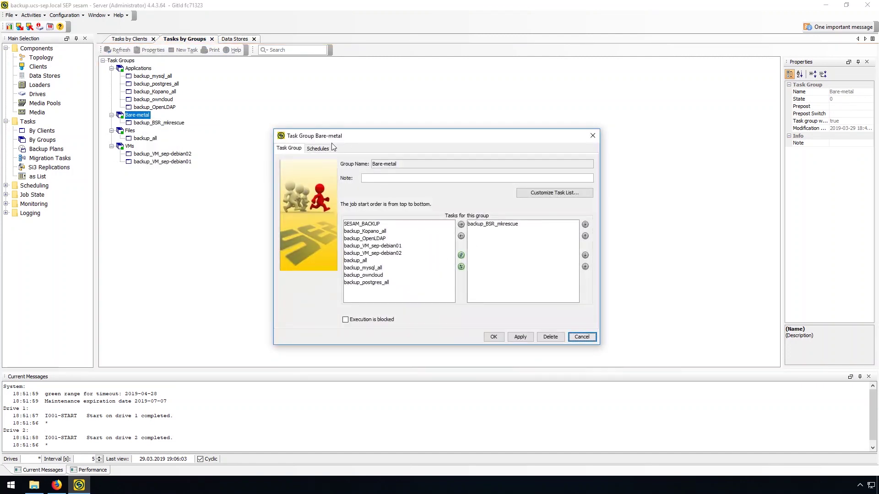
left_click(319, 148)
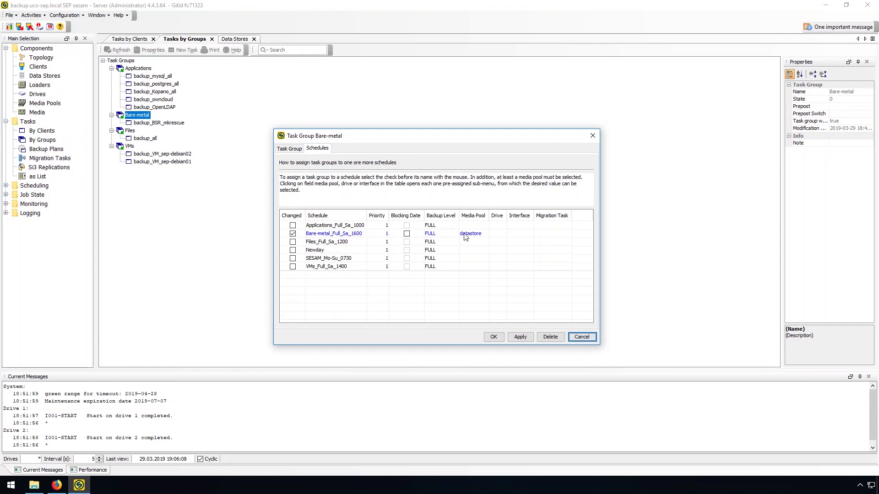
left_click(591, 136)
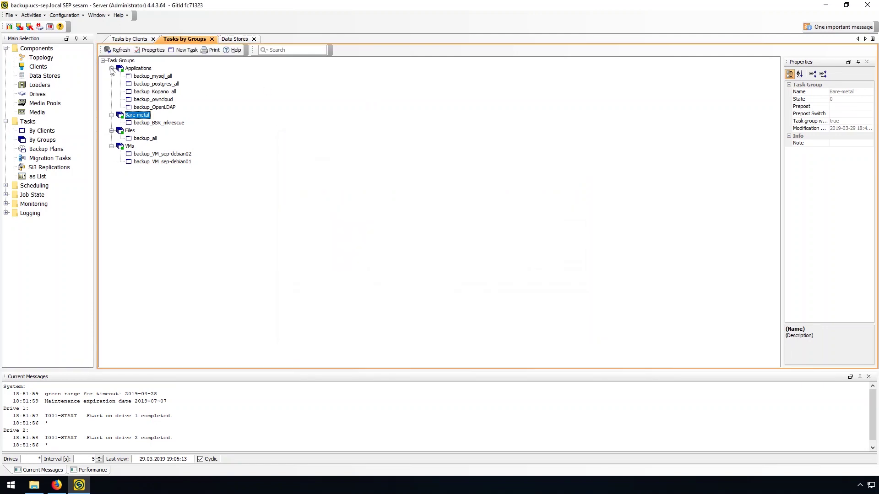
- Collapse the Applications, Bare-metal, Files and VMs task groups so only the group names are listed
left_click(111, 69)
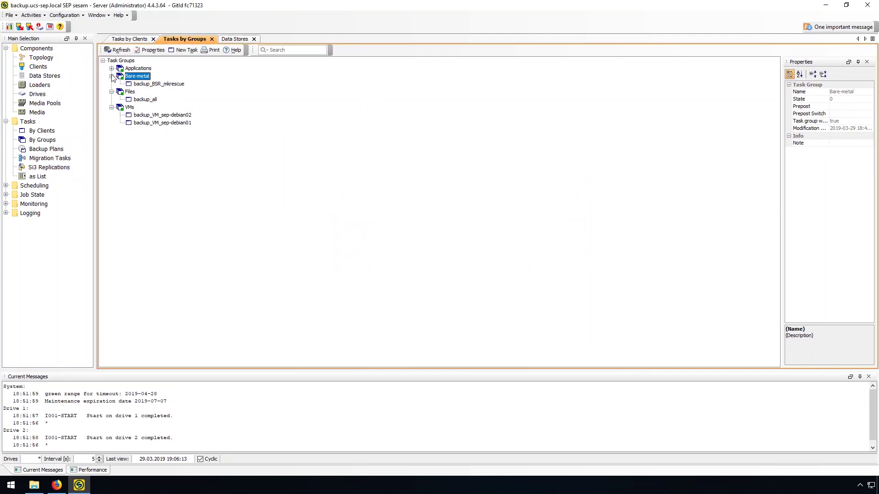
left_click(111, 76)
left_click(111, 84)
left_click(111, 92)
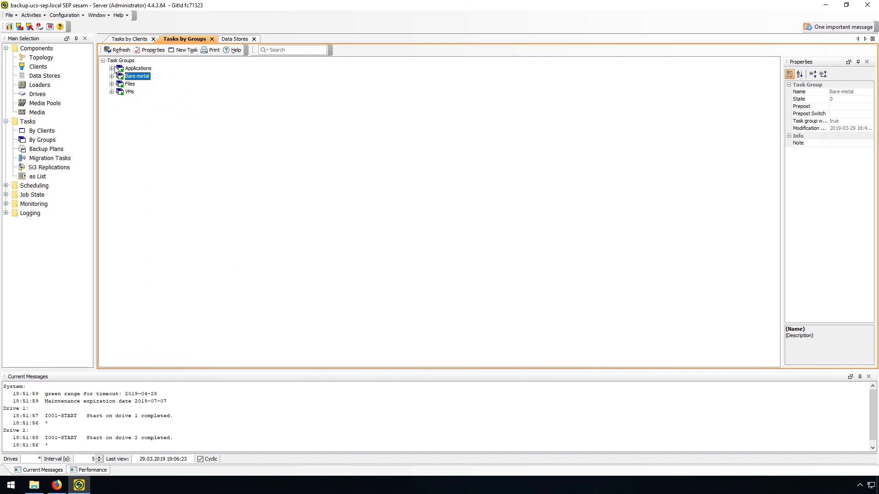
- Show the backup schedules and filter them by "full"
left_click(6, 186)
left_click(46, 195)
left_click(264, 50)
type("full")
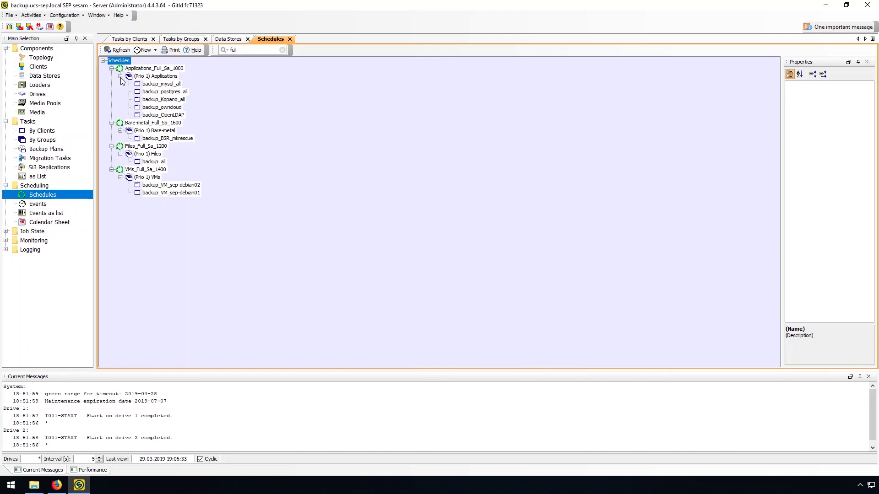
- Collapse and re-expand the Applications and Bare-metal groups under their full-backup schedules to review the assigned tasks
left_click(121, 77)
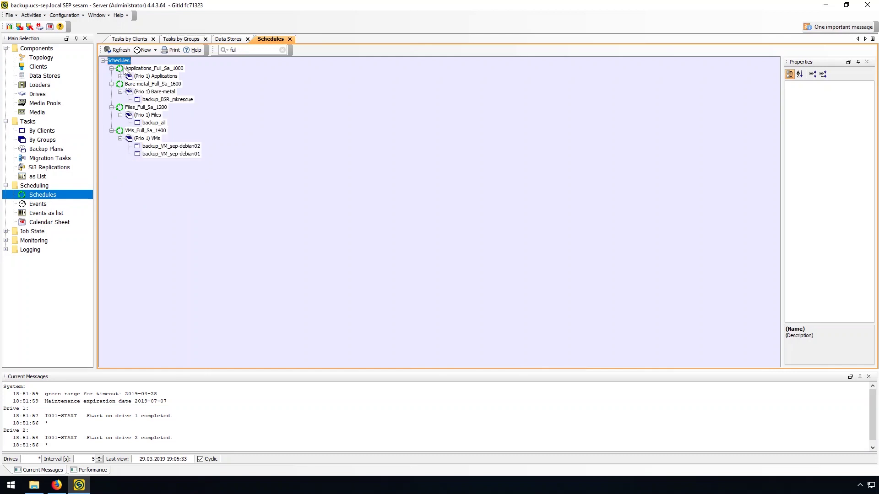
left_click(120, 92)
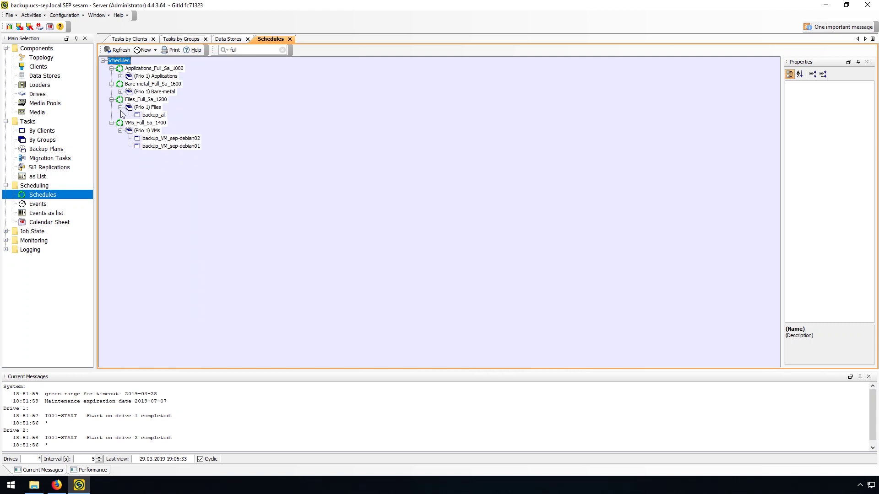
left_click(121, 77)
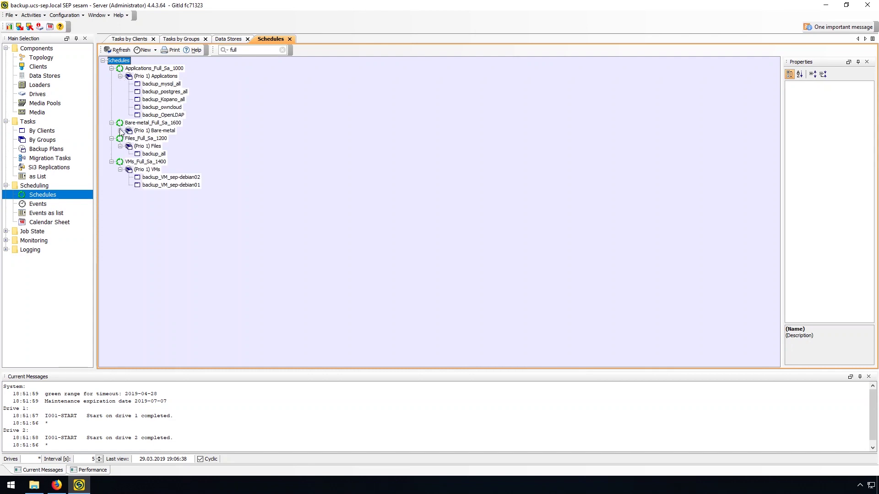
left_click(121, 131)
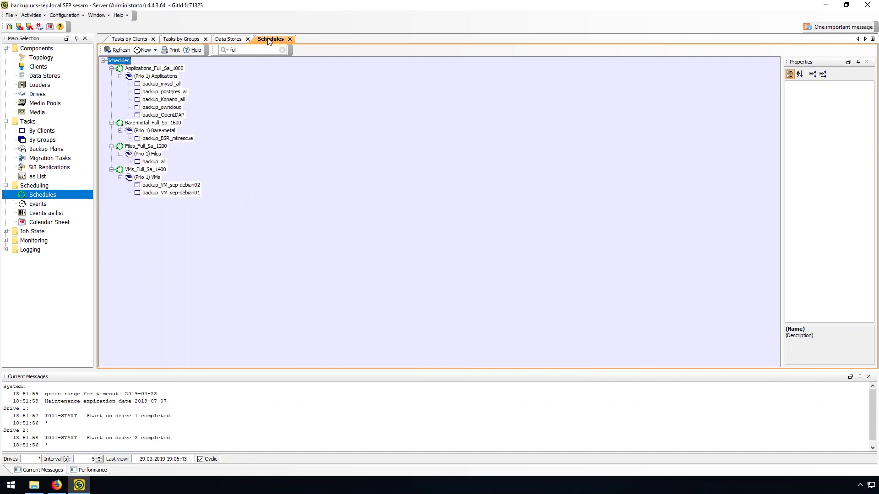